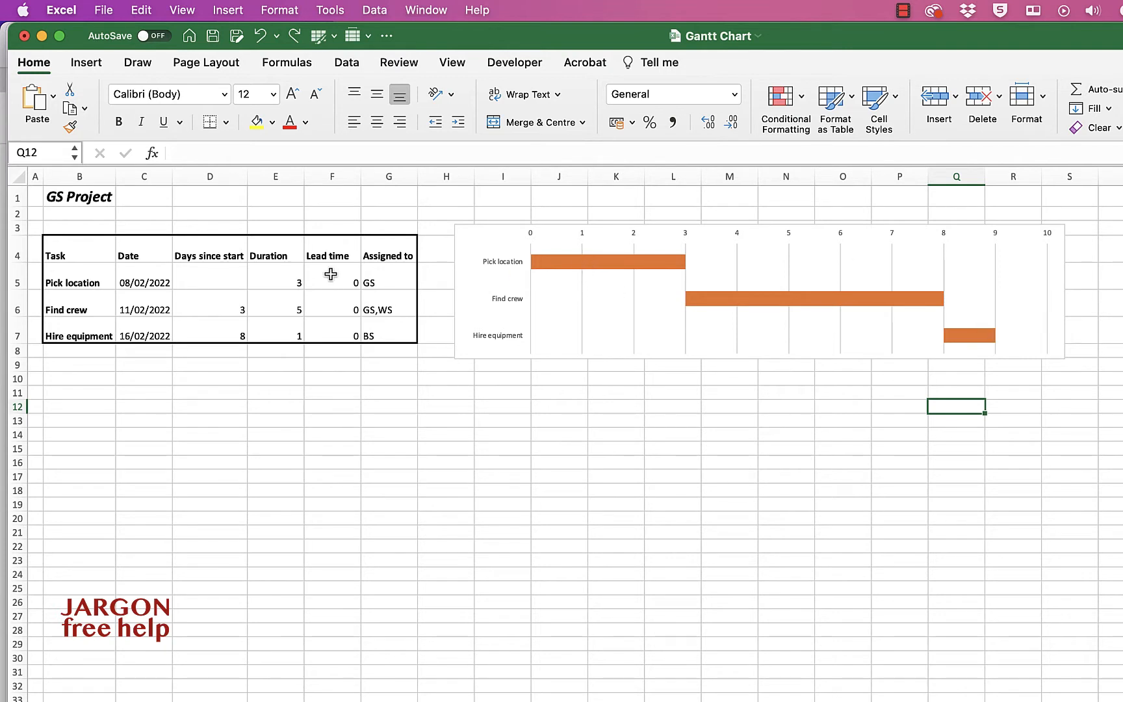
- Set the Pick location duration to 2 in E5 and inspect the Find crew date formula in C6
click(289, 276)
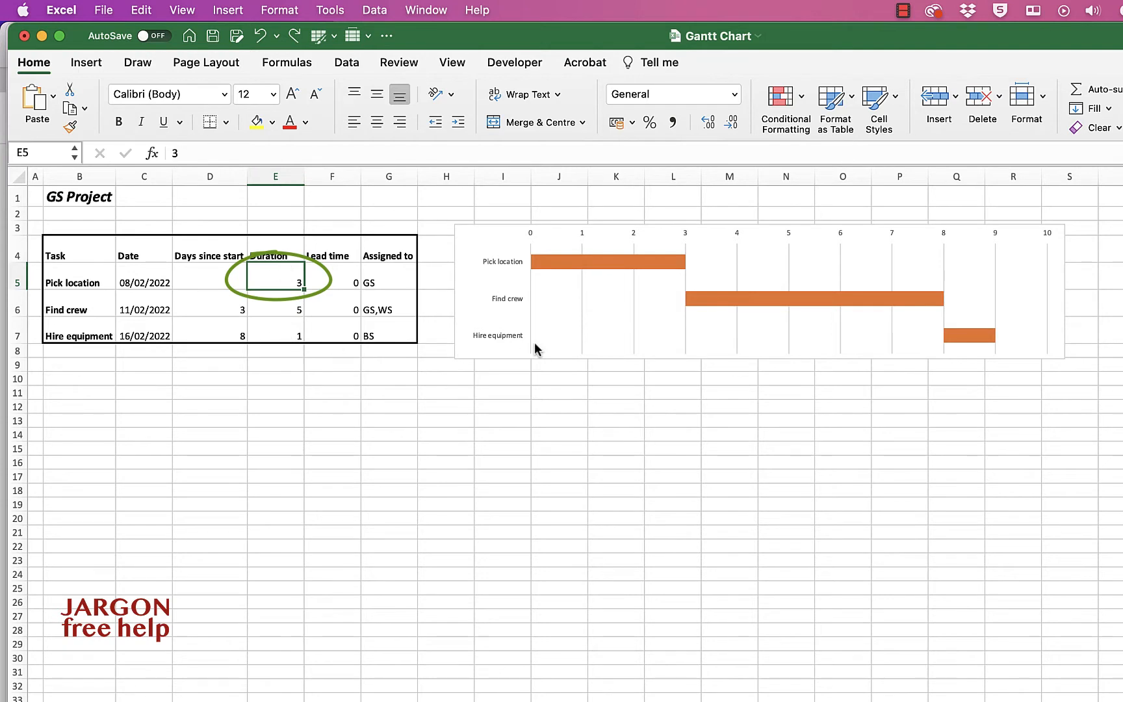
text(2)
key(Return)
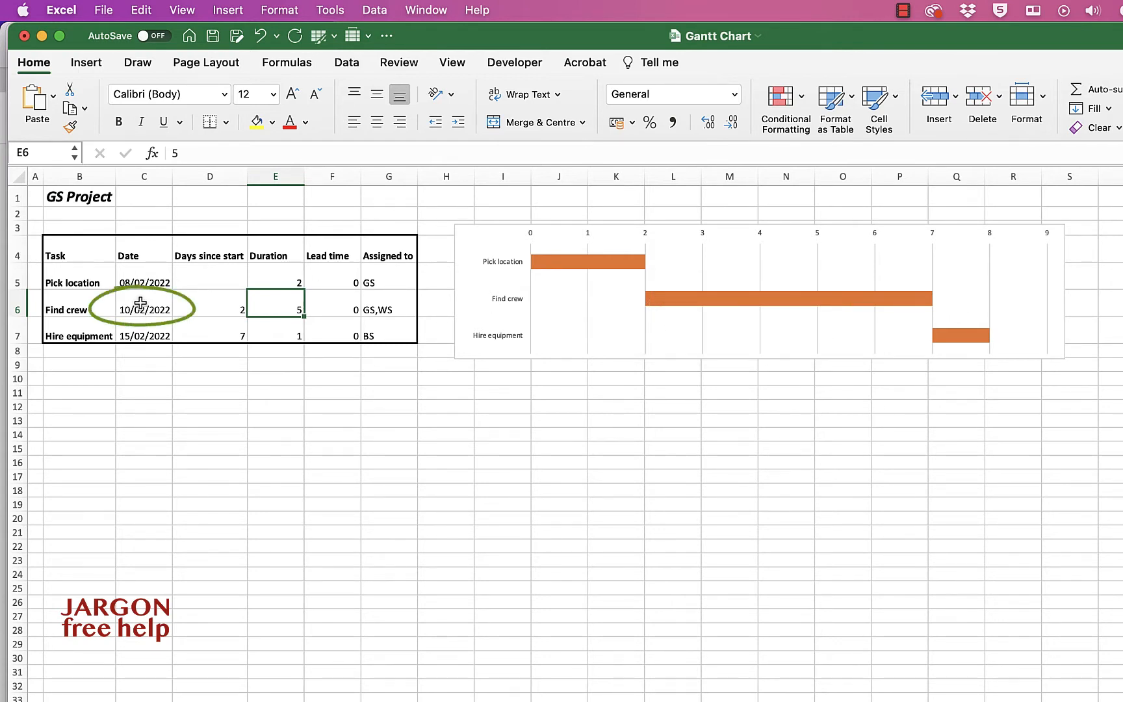
click(141, 303)
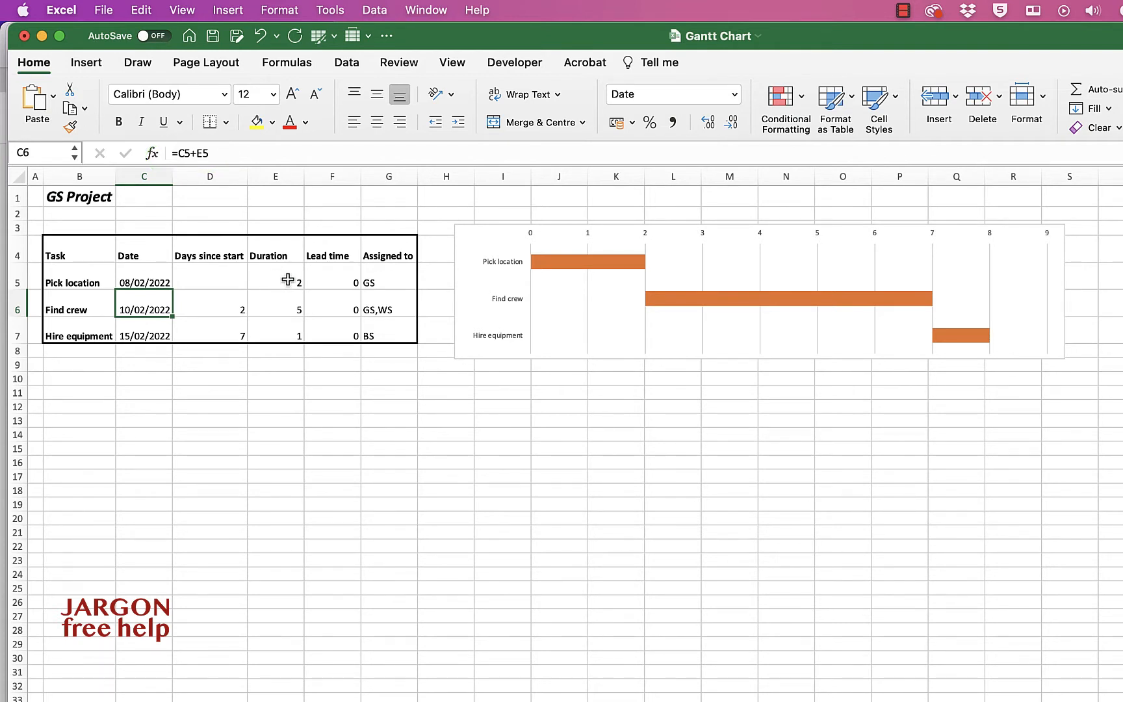
- Set the Find crew task's lead time to 1 in cell F6
click(332, 303)
click(334, 245)
drag(334, 245, 327, 329)
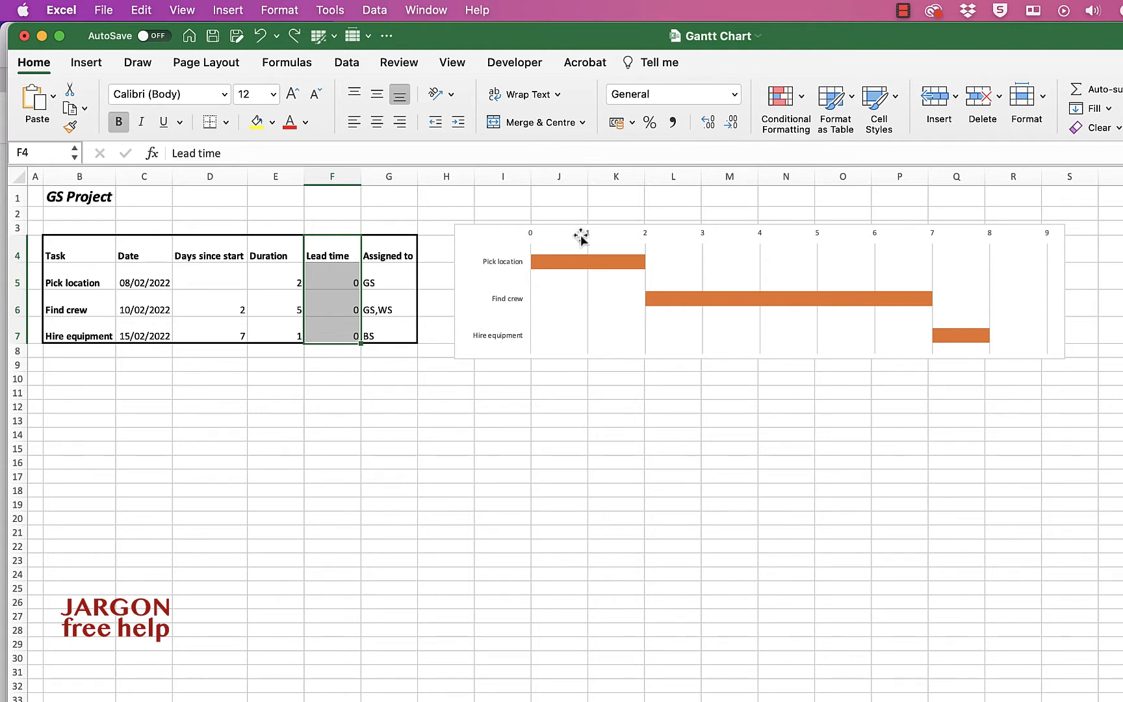
mouse_move(643, 265)
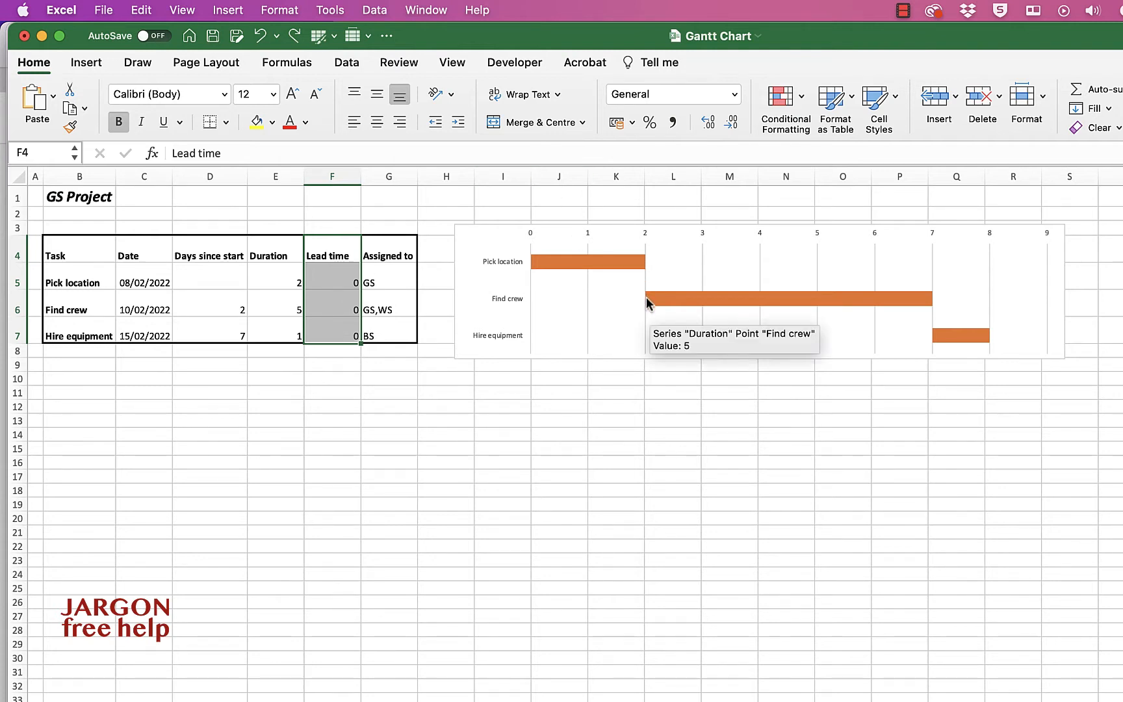
click(336, 287)
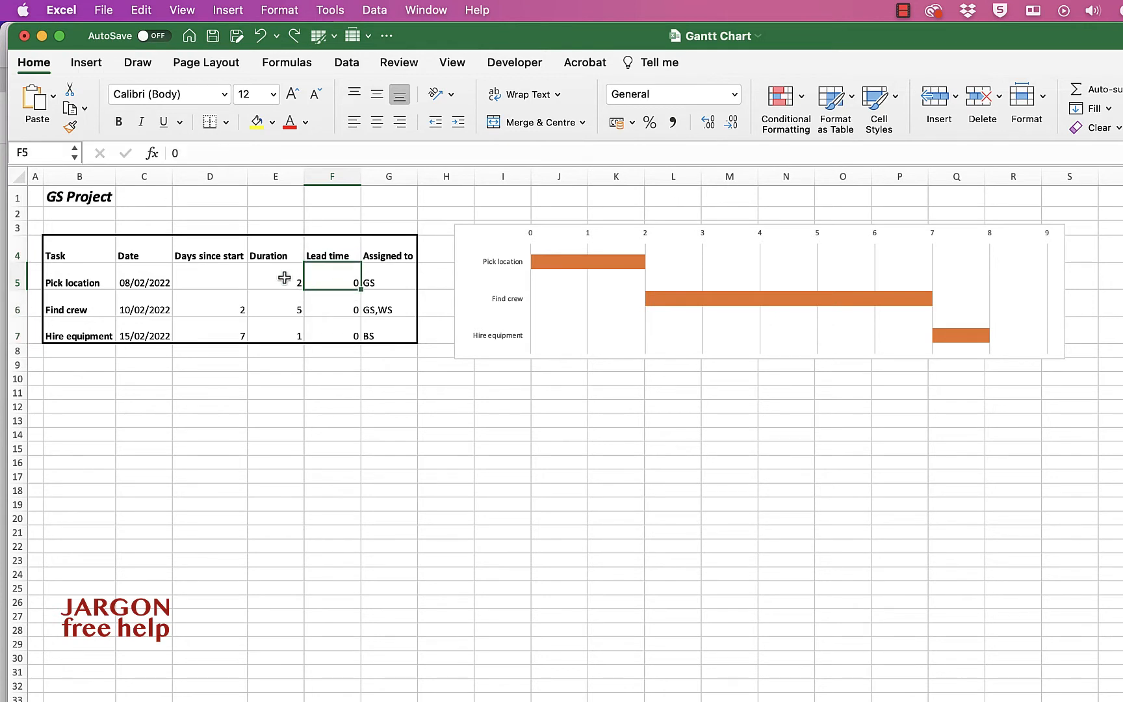
click(342, 308)
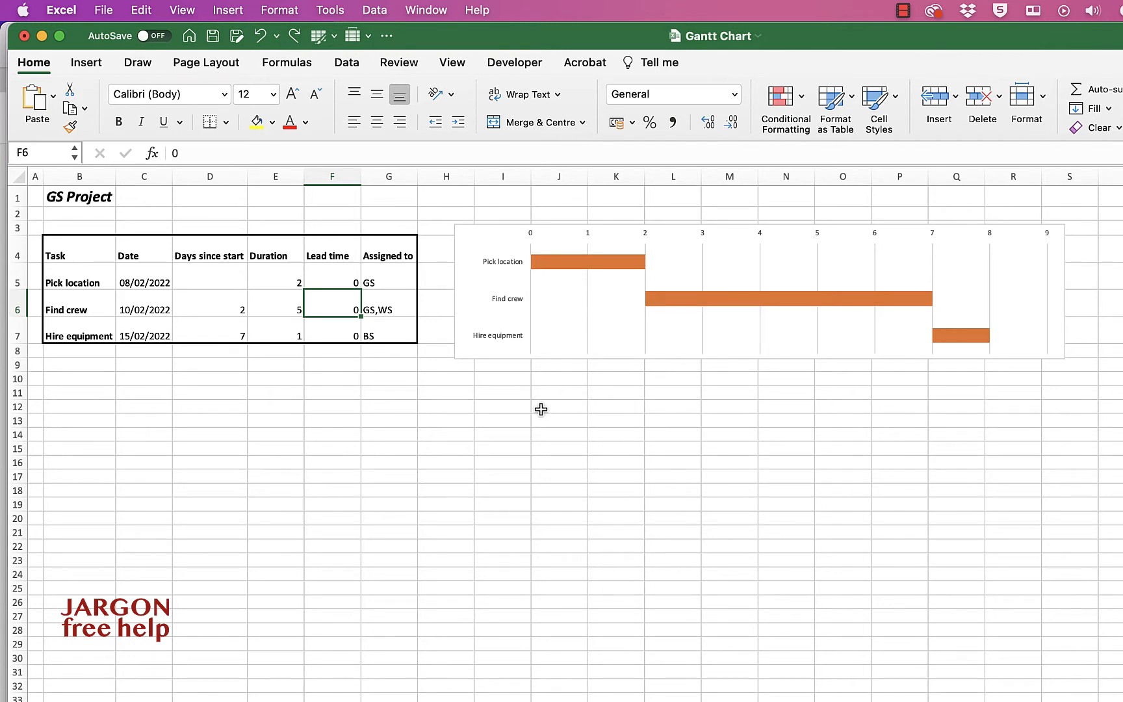
text(1)
key(Return)
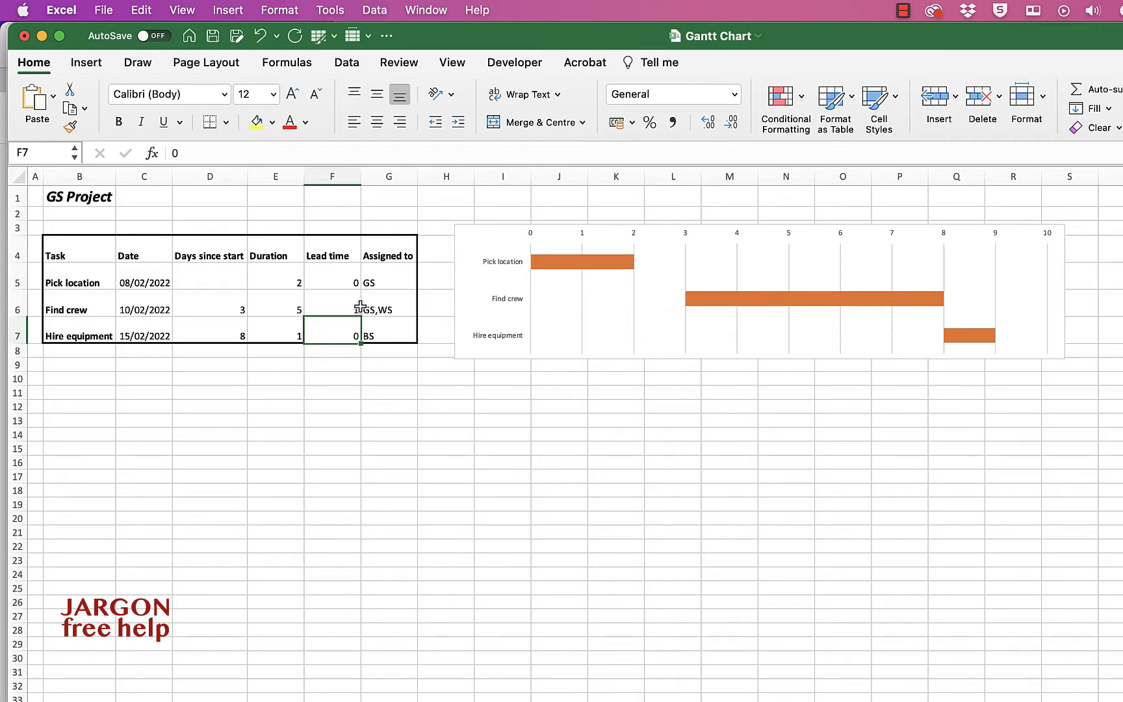
- Change the Find crew lead time in F6 to -1 and check its bar in the Gantt chart
click(331, 306)
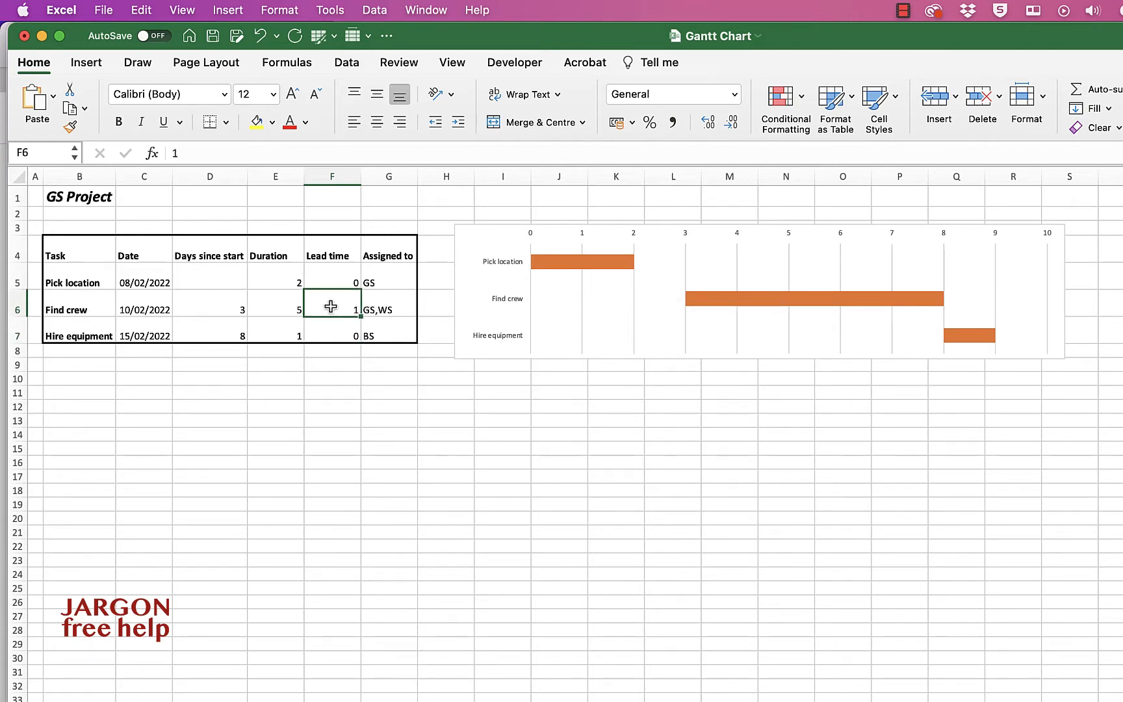
double_click(331, 306)
text(-)
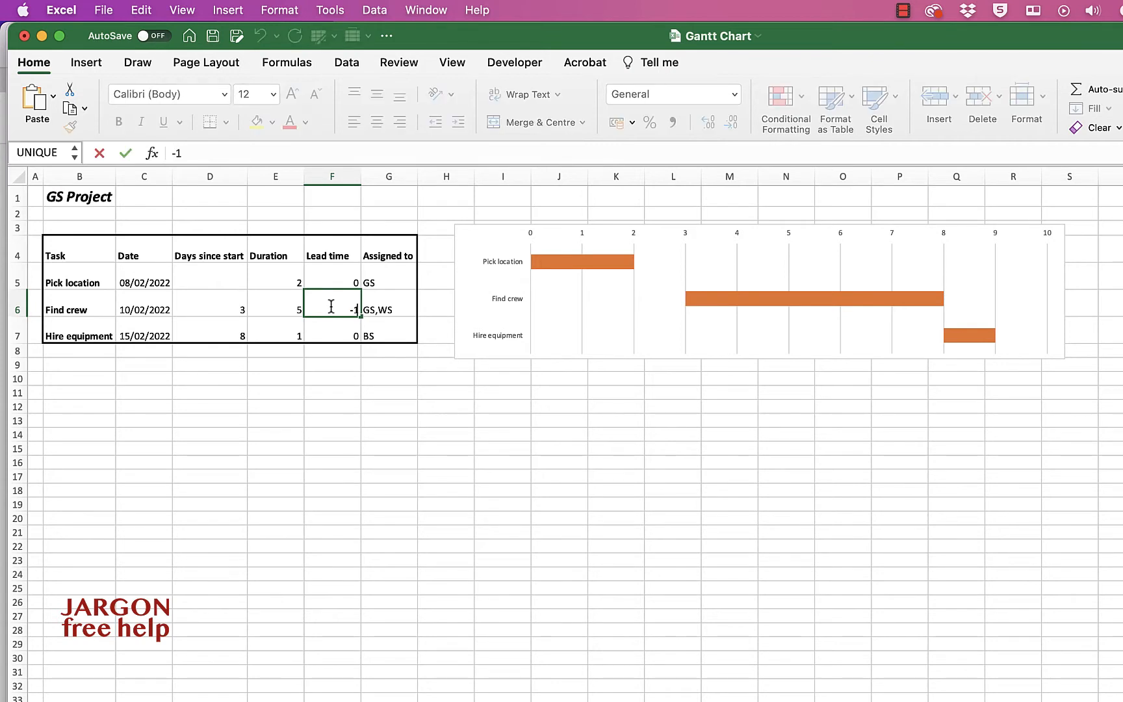
key(Return)
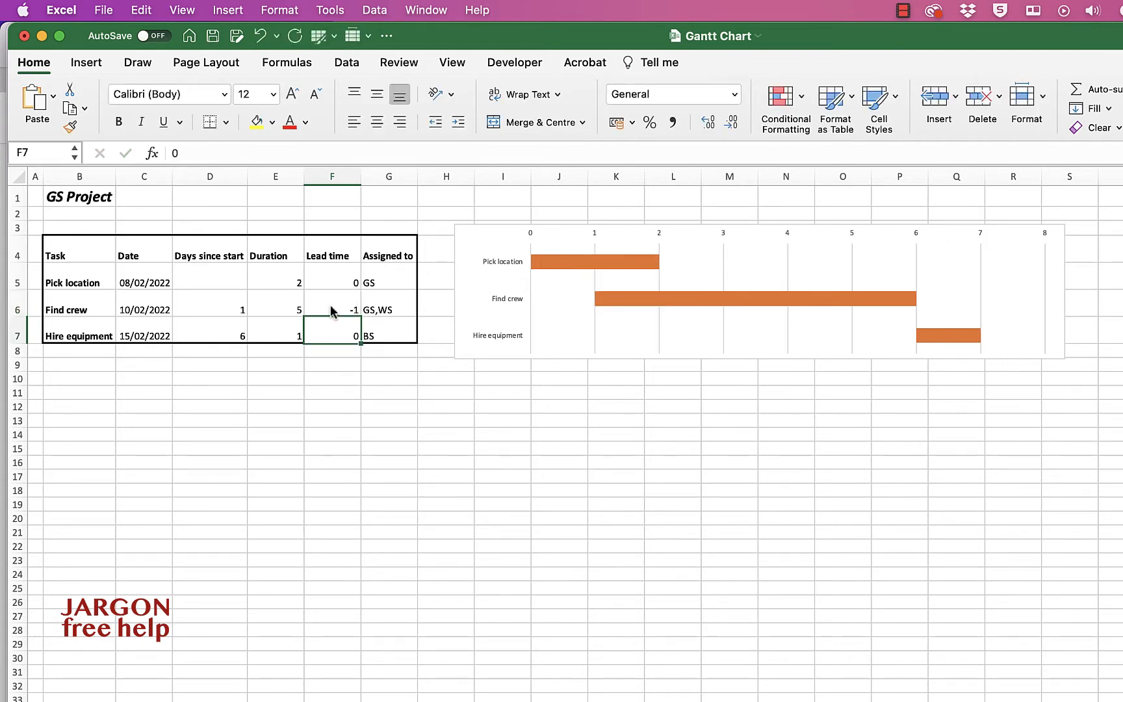
mouse_move(684, 298)
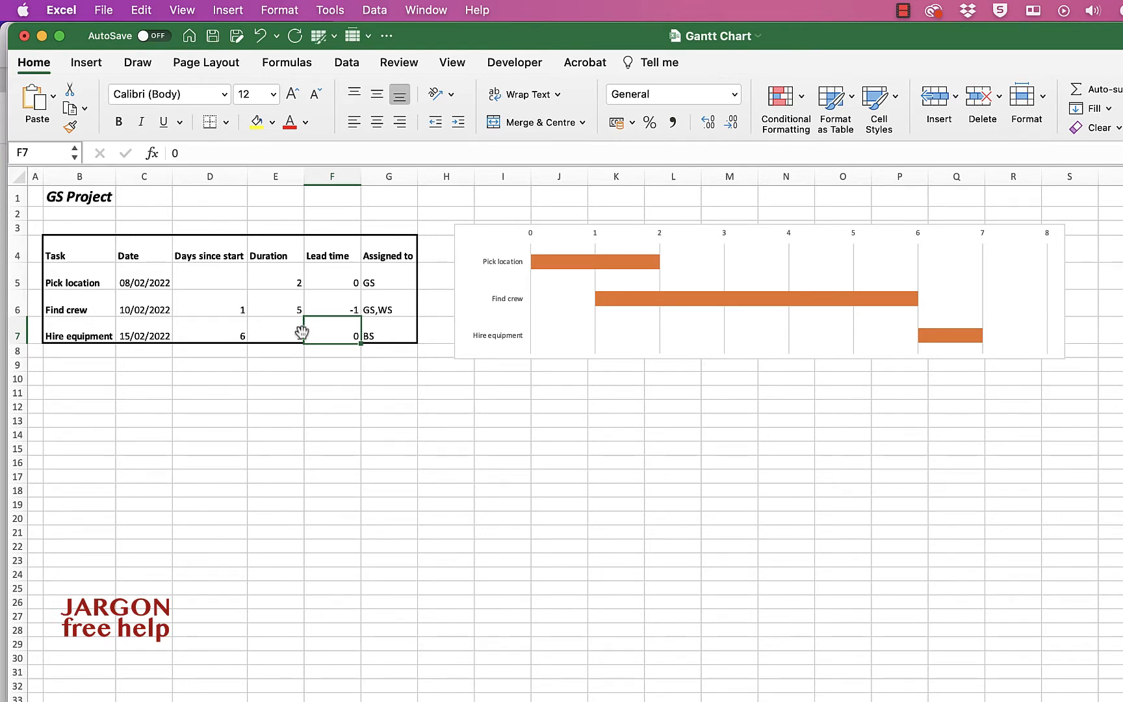
- Trace the precedents of the Find crew Days since start formula in D6 and remove the tracing arrows
click(224, 308)
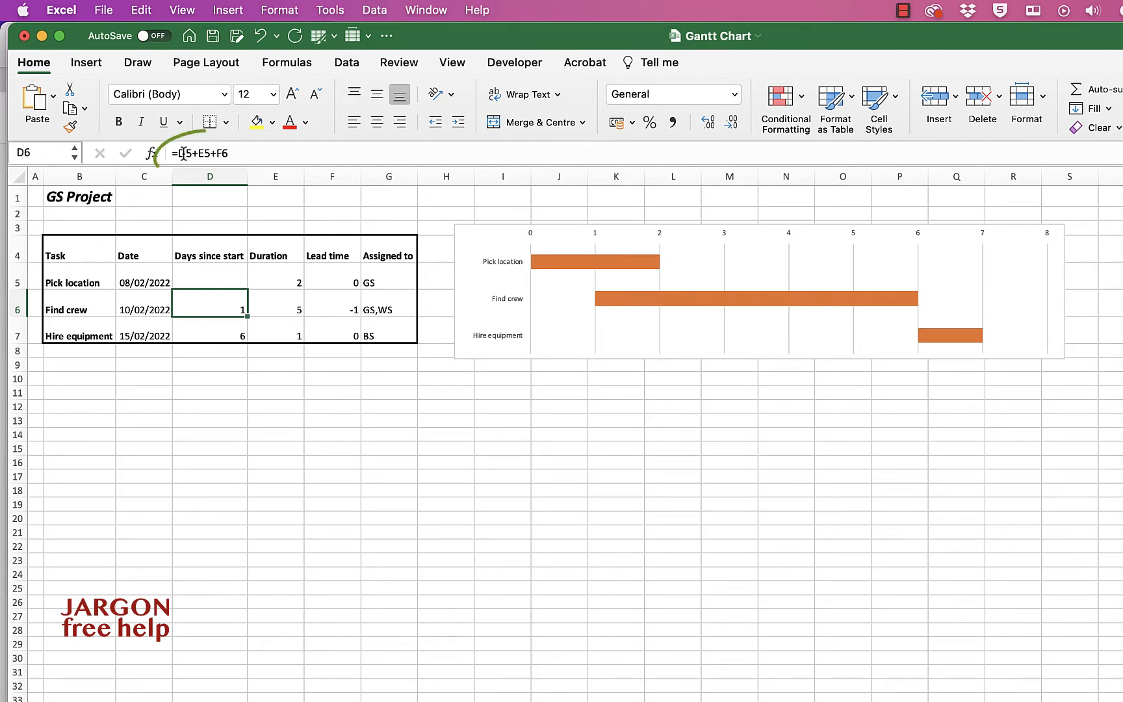
click(291, 62)
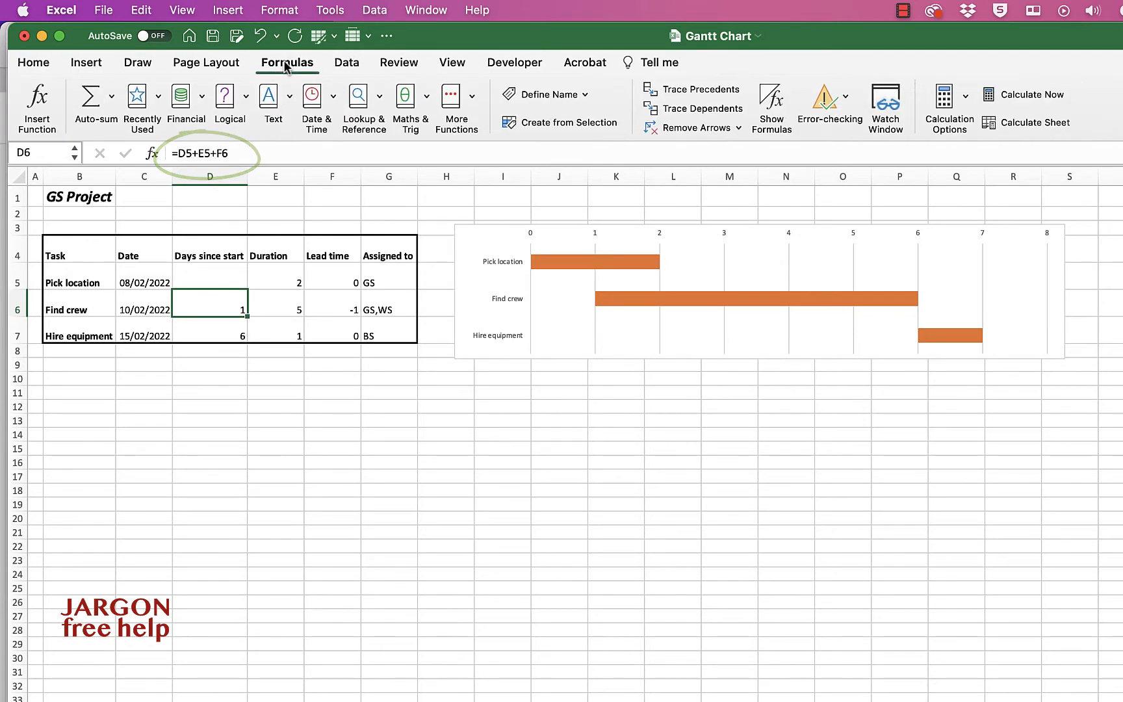
click(694, 93)
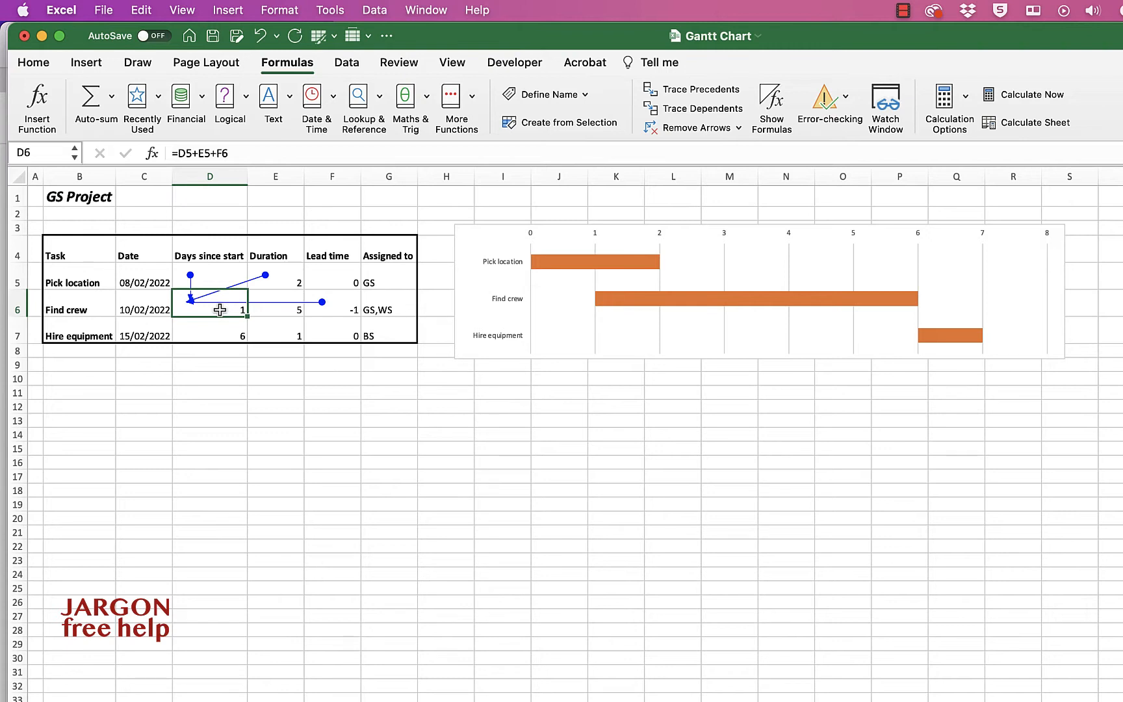
click(680, 128)
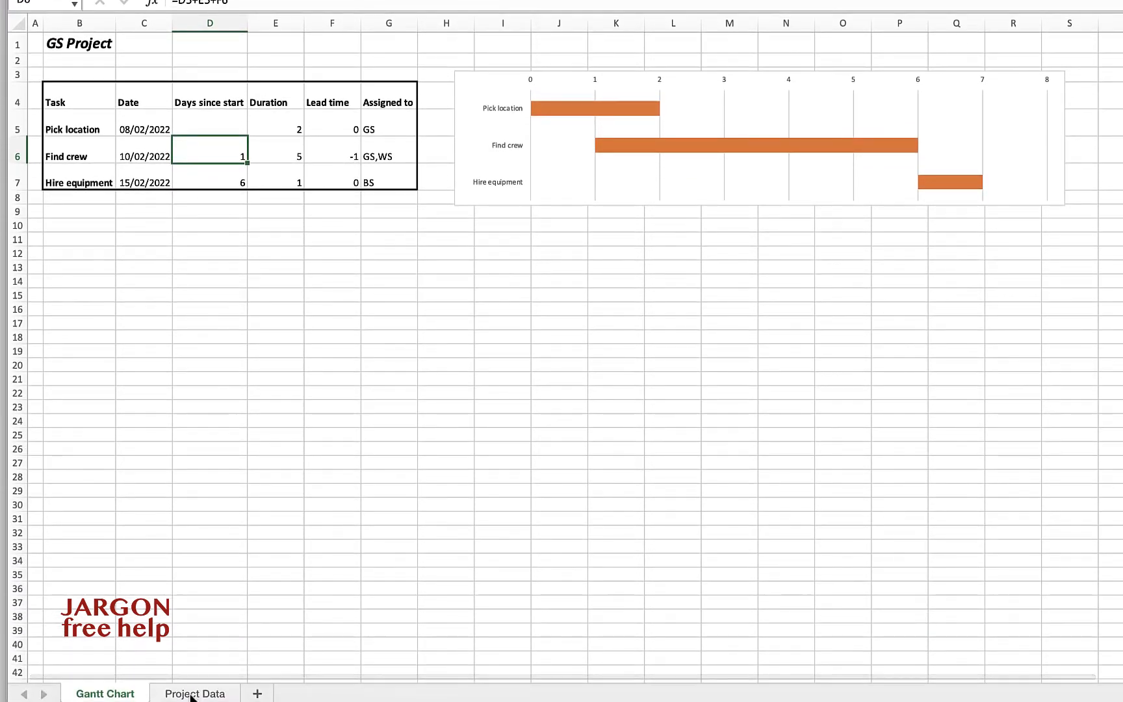
- On the Project Data sheet, enter the formula =C5+E5+F6 in C6 for the Find crew date
click(191, 694)
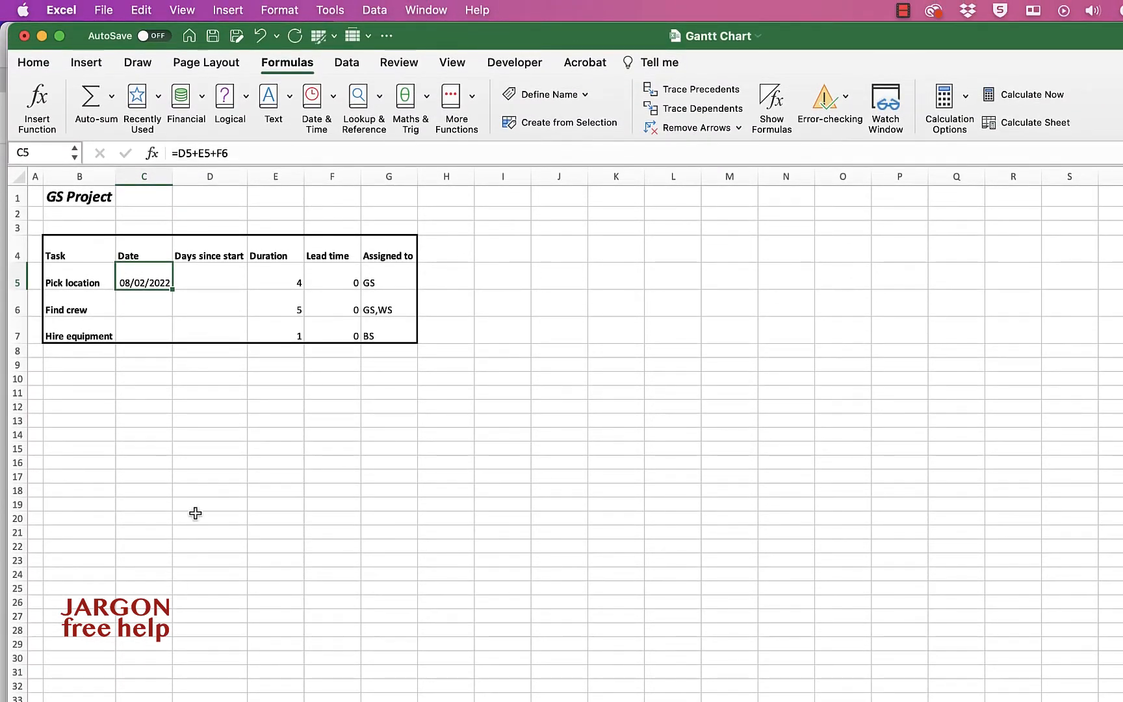
click(147, 302)
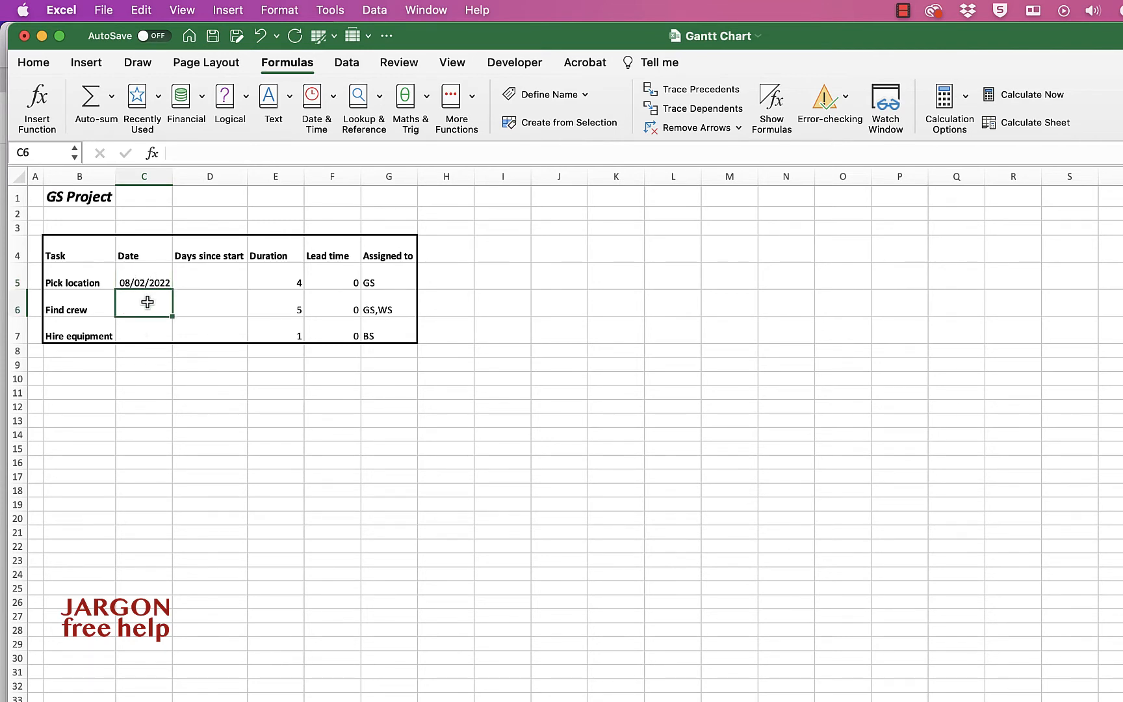
text(=)
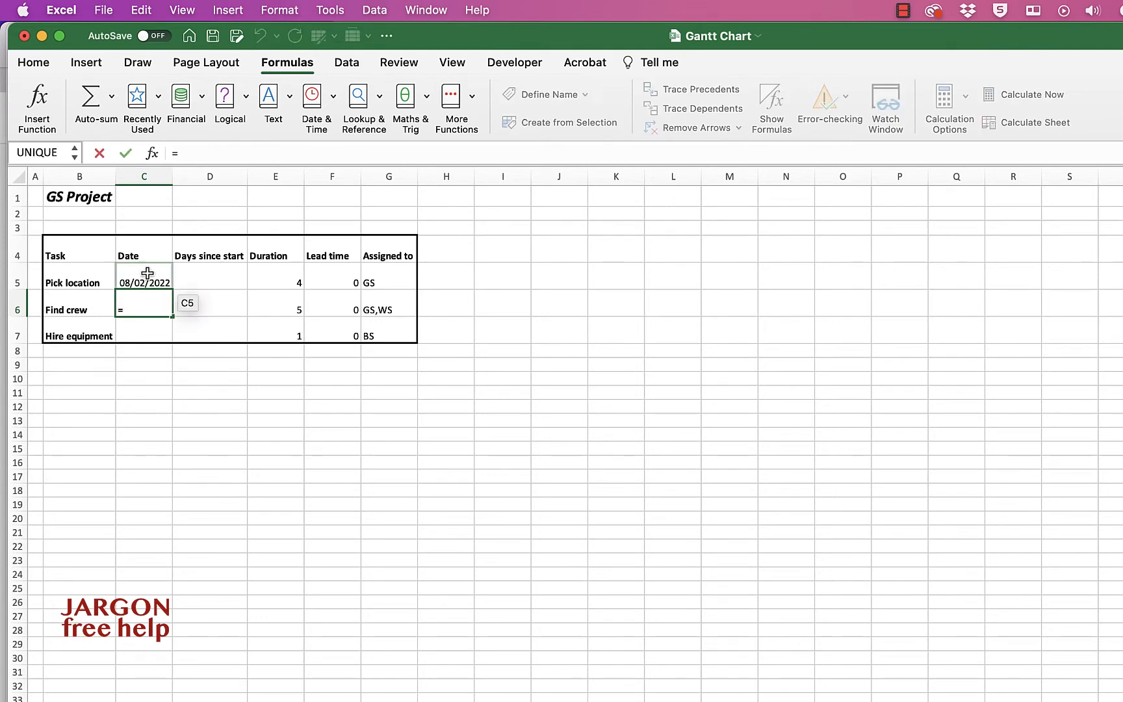
click(145, 278)
text(+)
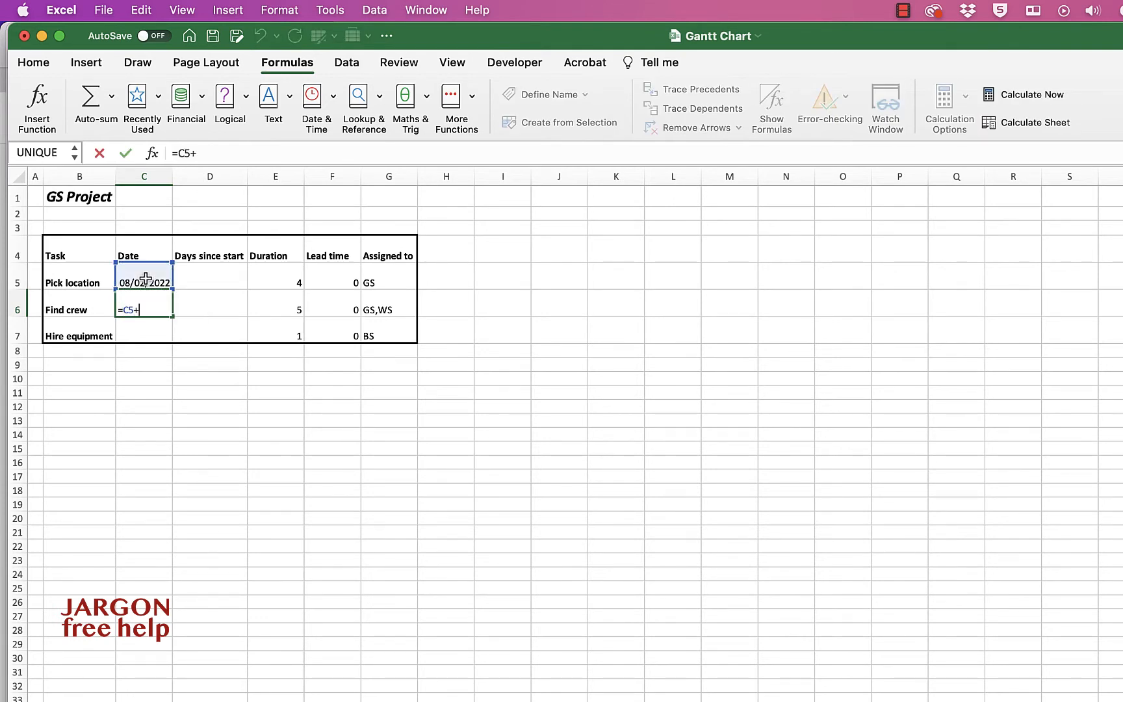
click(296, 281)
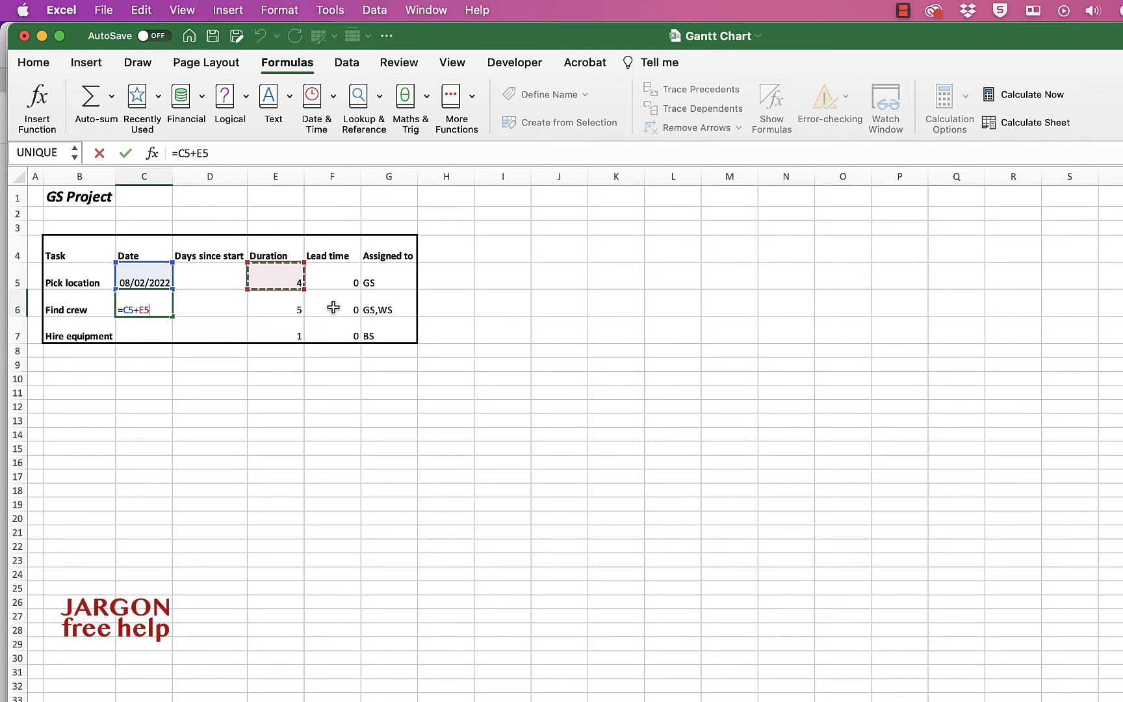
text(+)
click(332, 307)
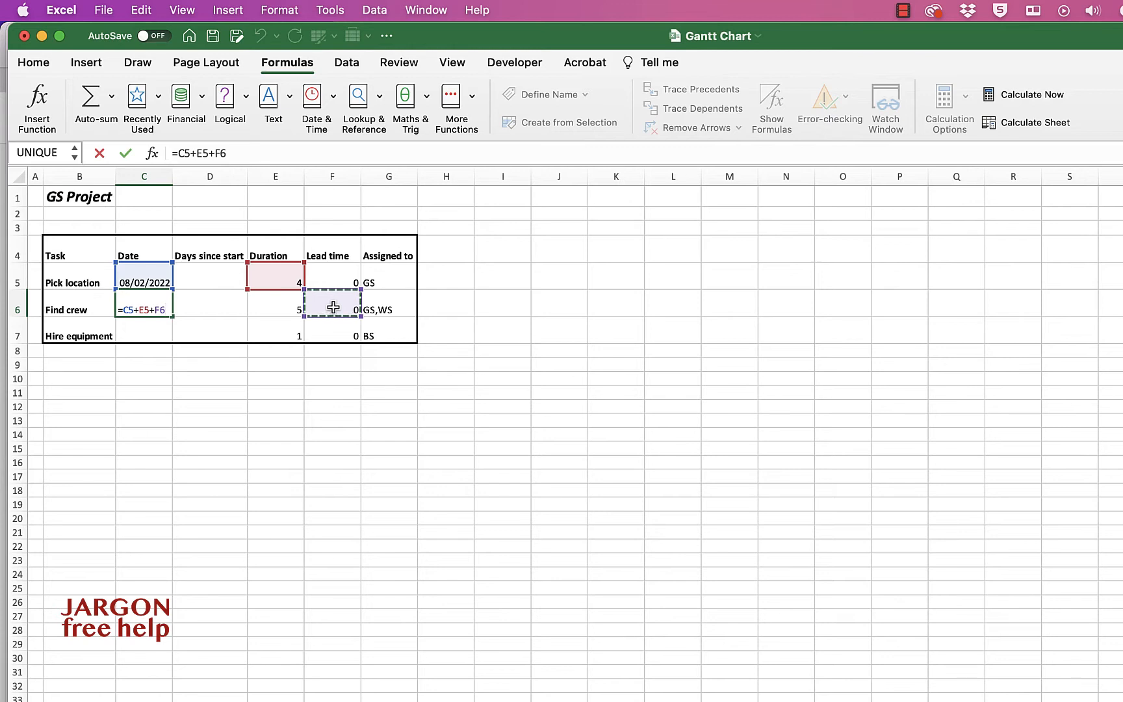
key(Return)
- Fill the date formula from C6 down to the Hire equipment row in C7 without formatting
click(158, 305)
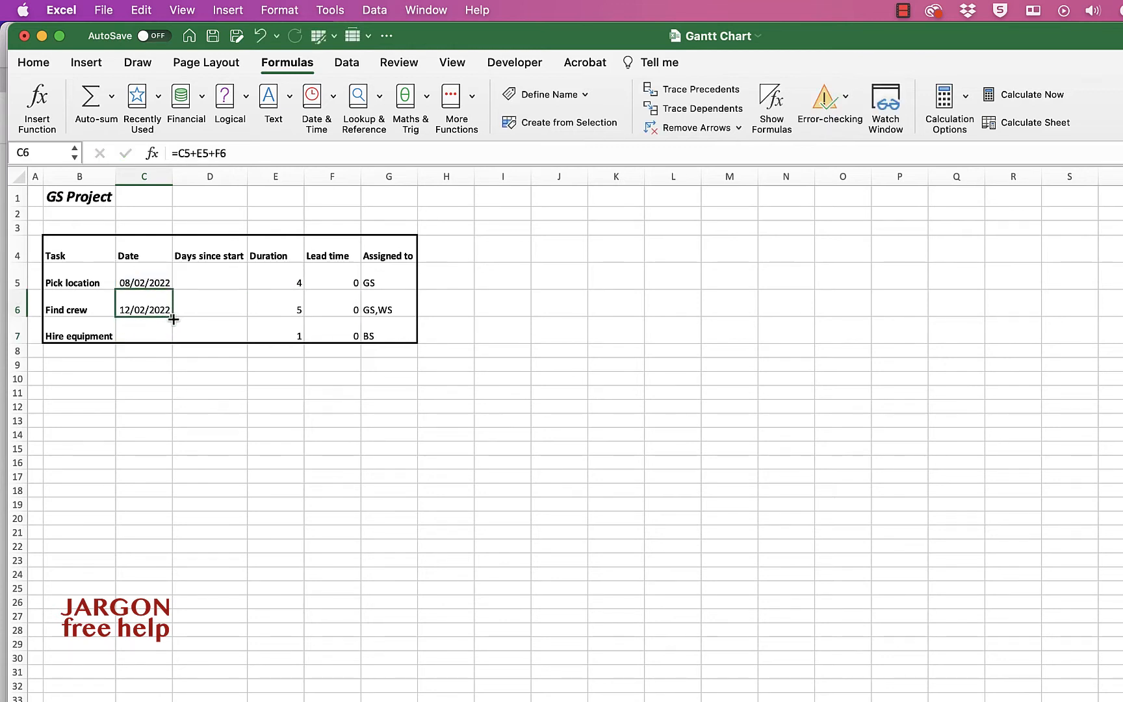
drag(172, 322, 169, 338)
drag(170, 338, 168, 336)
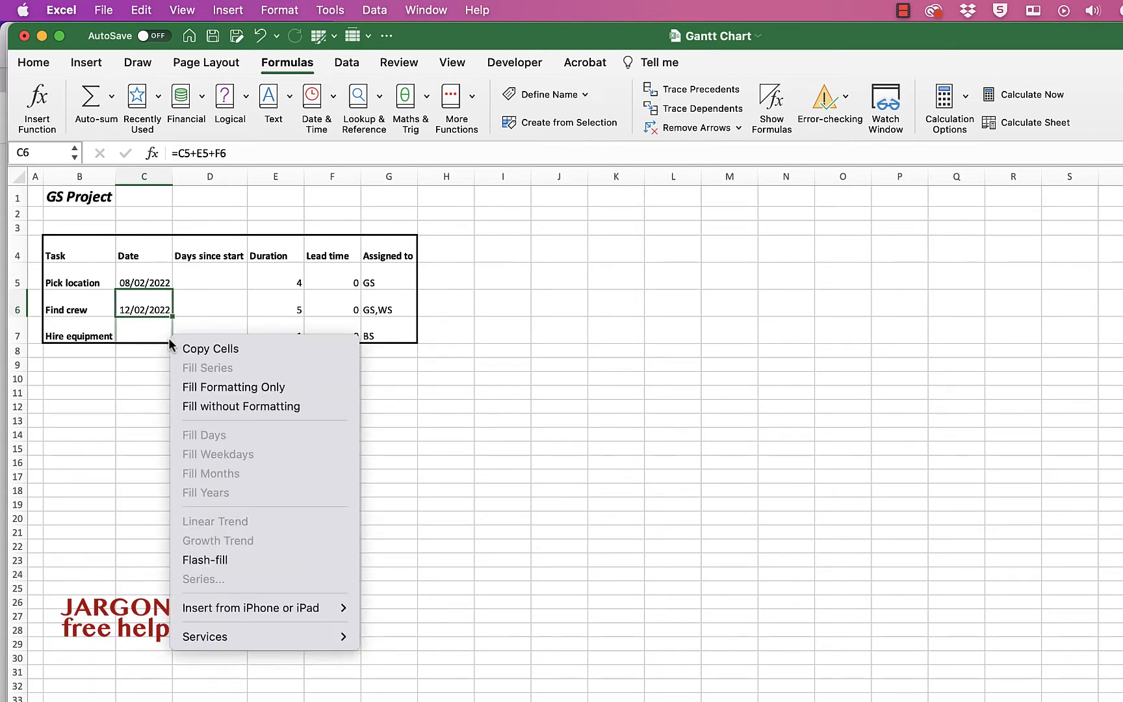
click(206, 404)
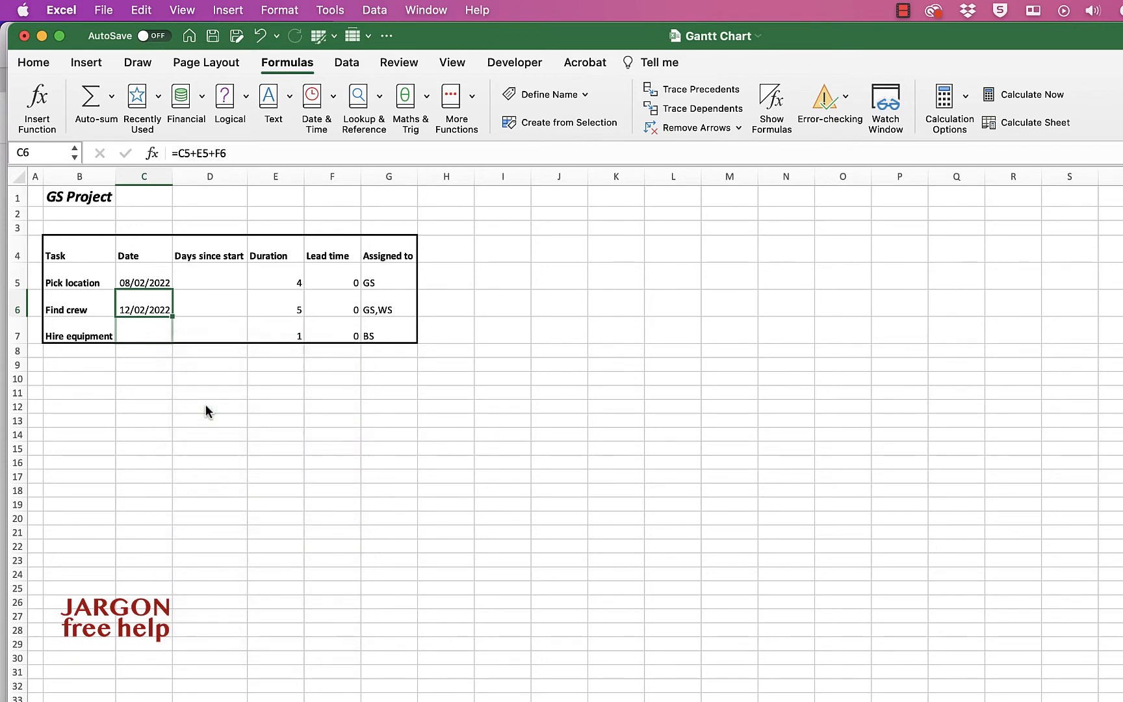
- Enter the formula =D5+E5+F6 in D6 for the Find crew Days since start value
click(228, 281)
drag(214, 254, 199, 336)
click(214, 304)
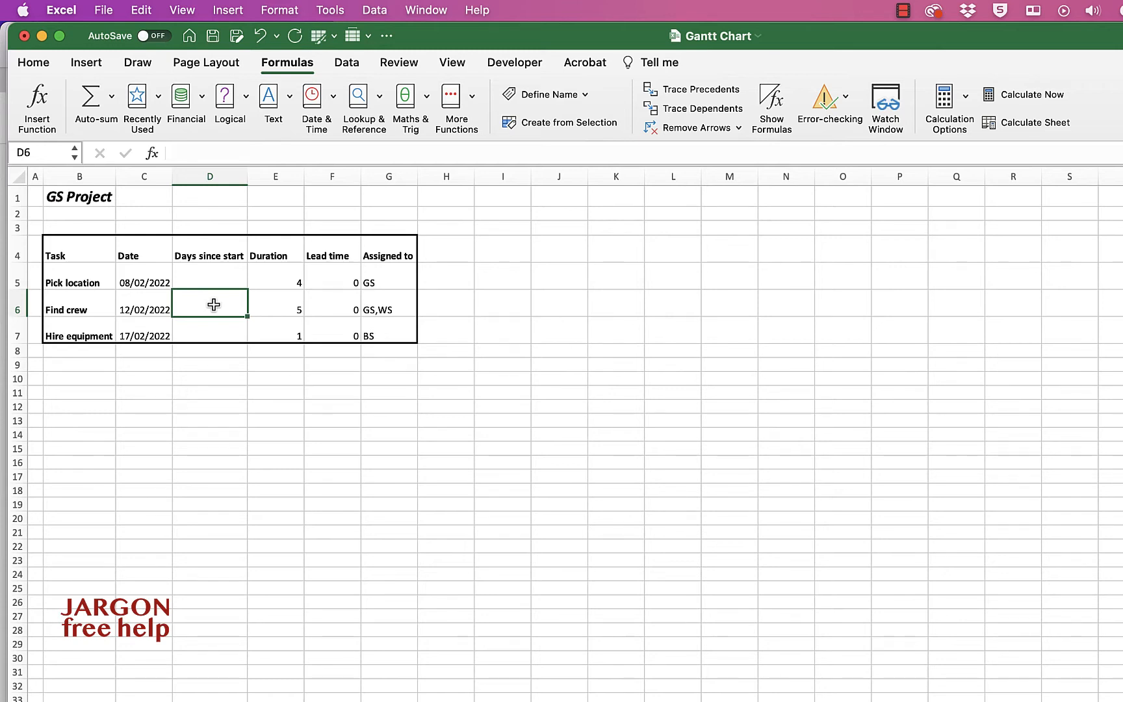
text(=)
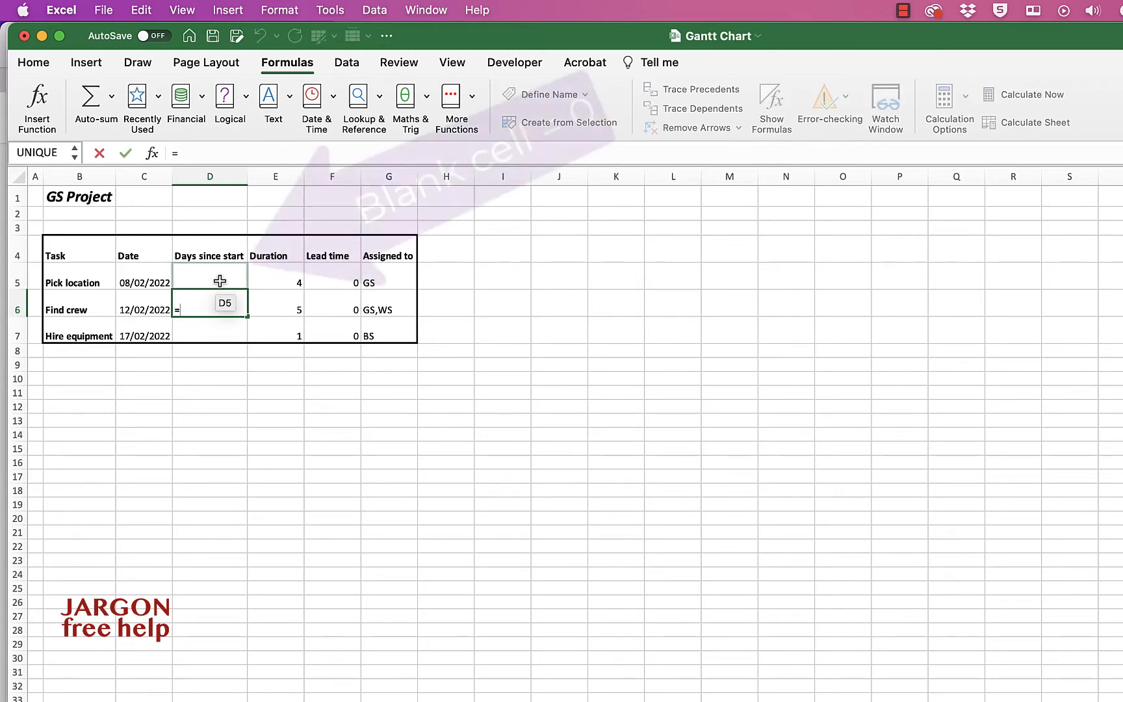
click(219, 281)
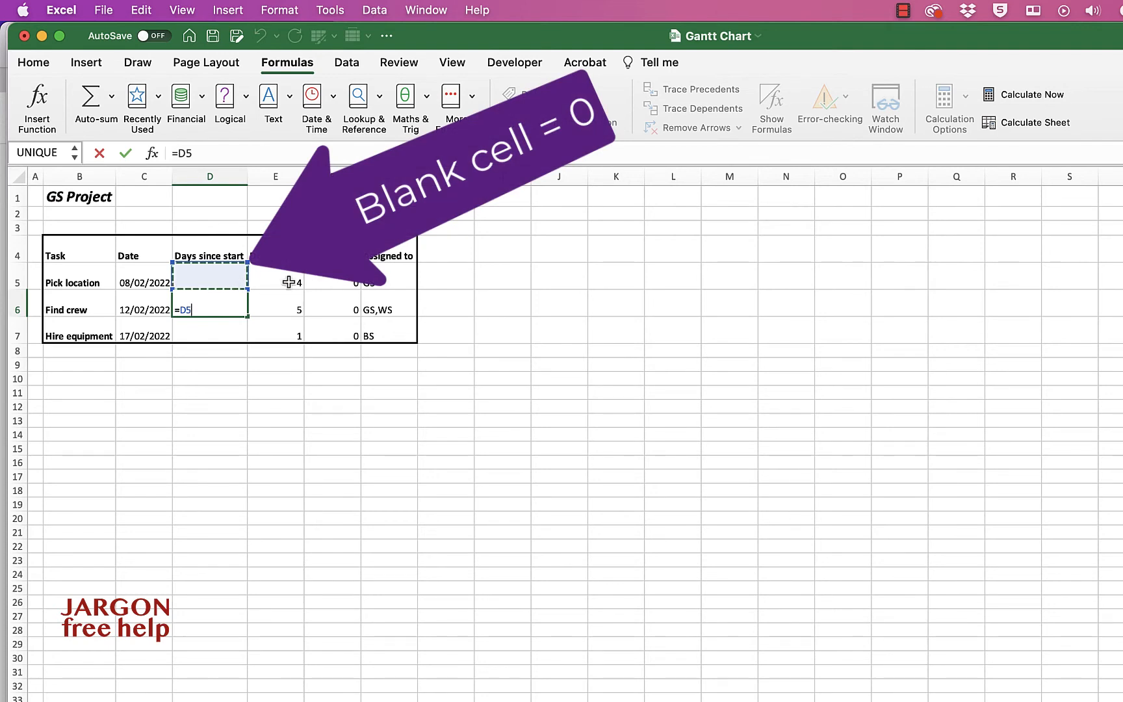
text(+)
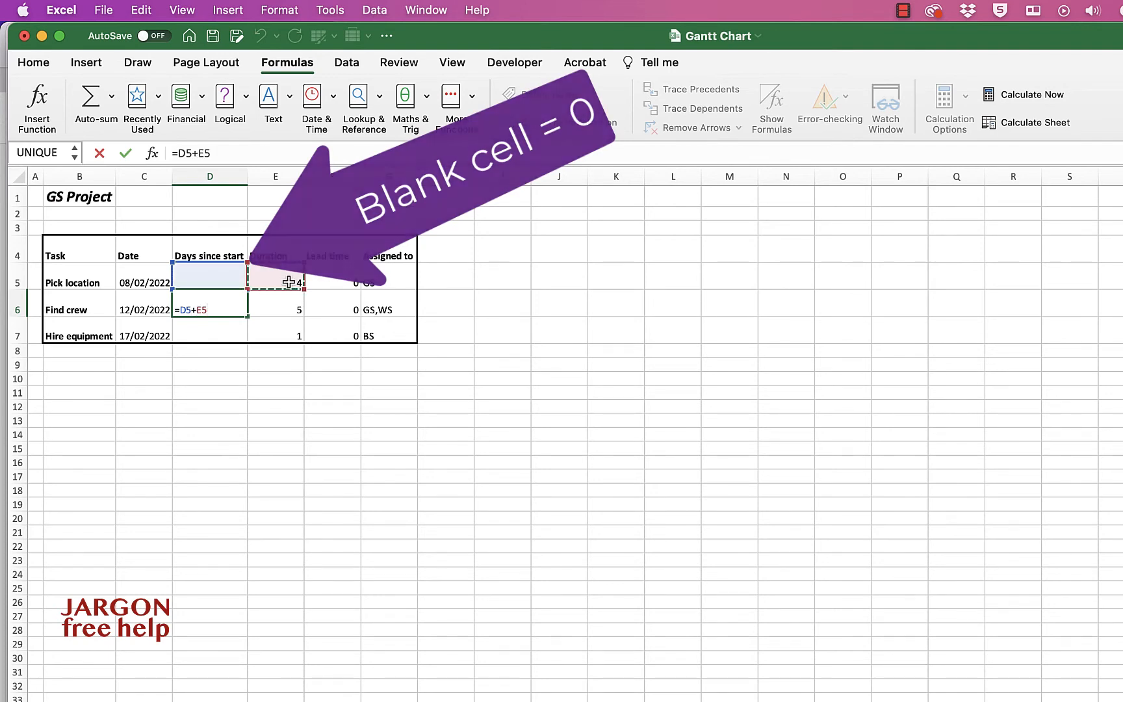
text(+)
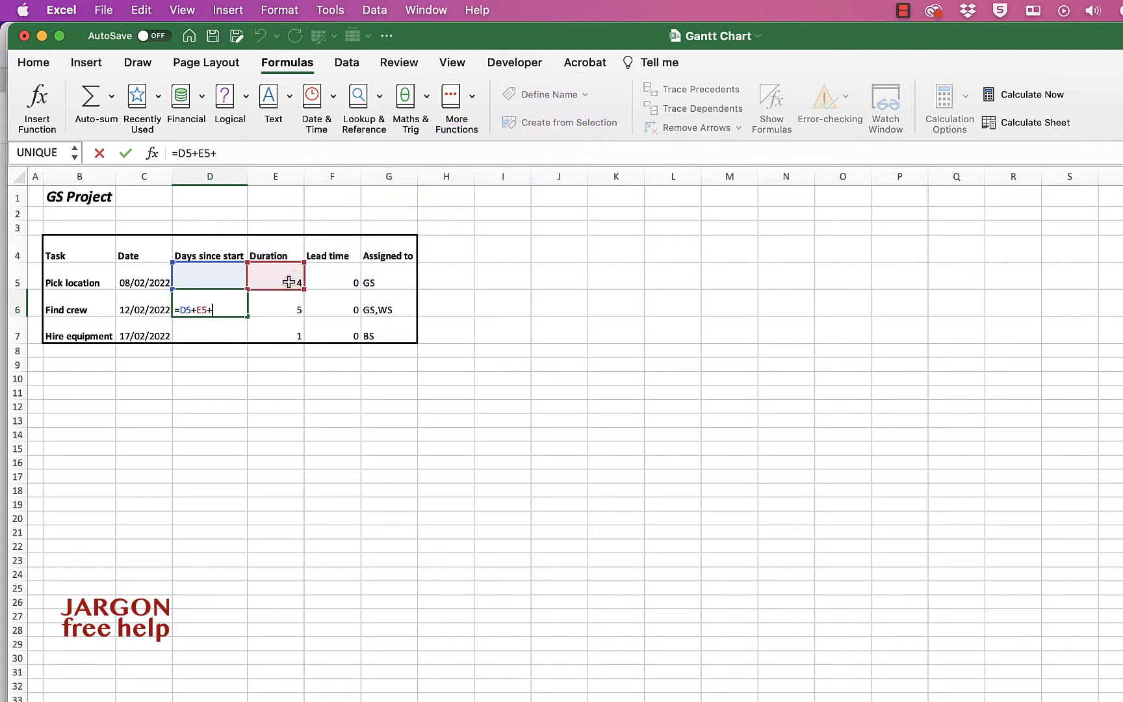
click(342, 312)
key(Return)
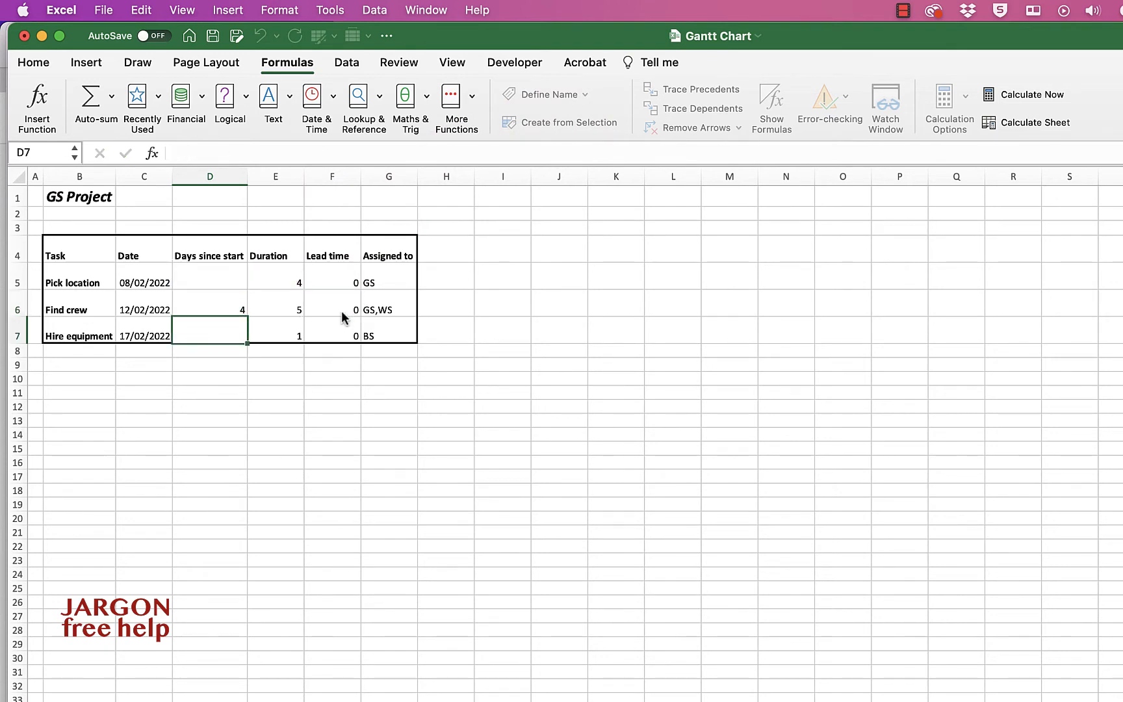
- Try to fill the Days since start formula from D6 down to D7 with its formatting, and undo the fill
click(236, 305)
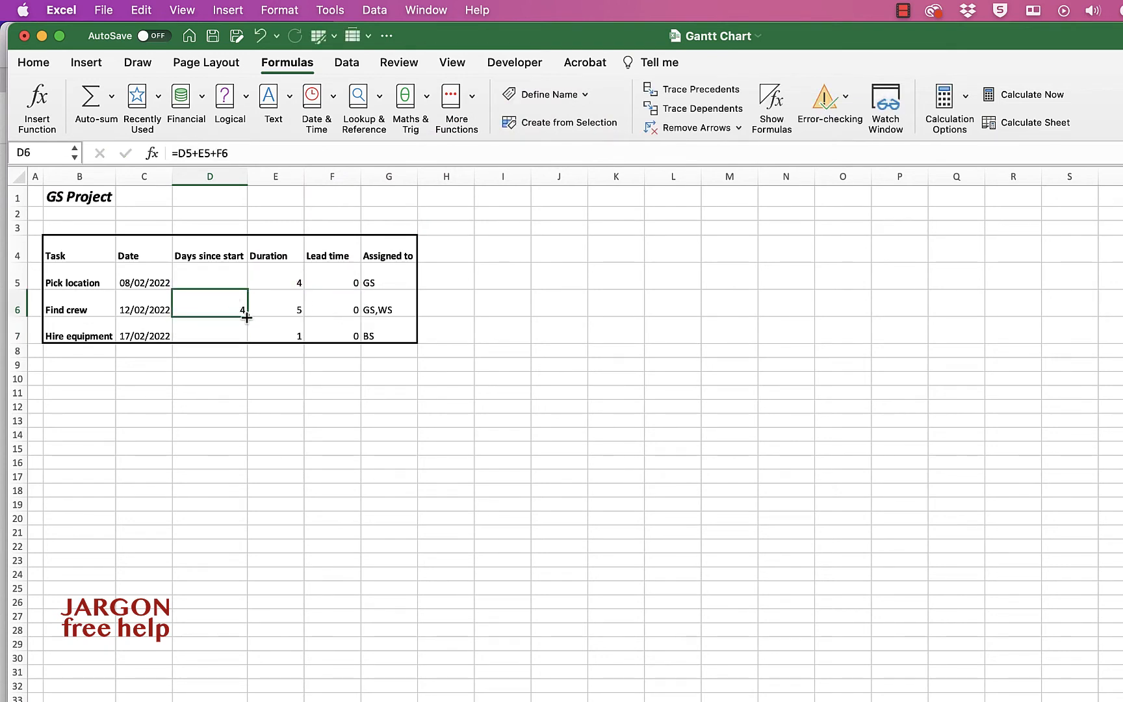
drag(245, 317, 245, 341)
drag(248, 317, 247, 335)
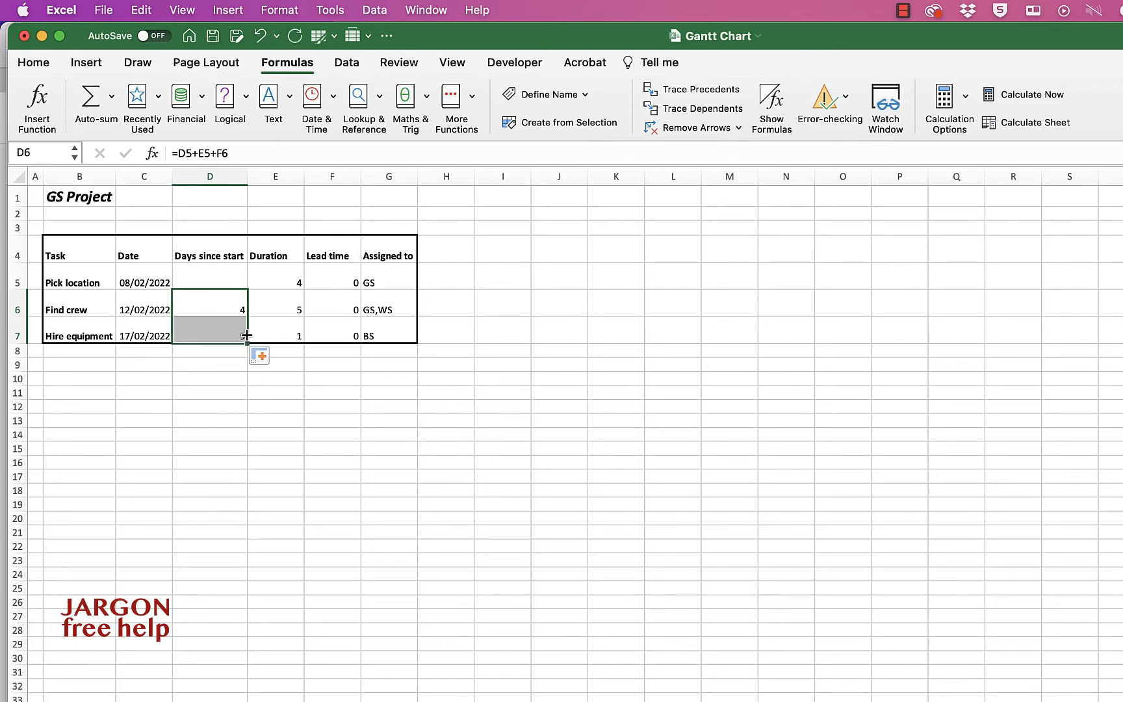
click(202, 366)
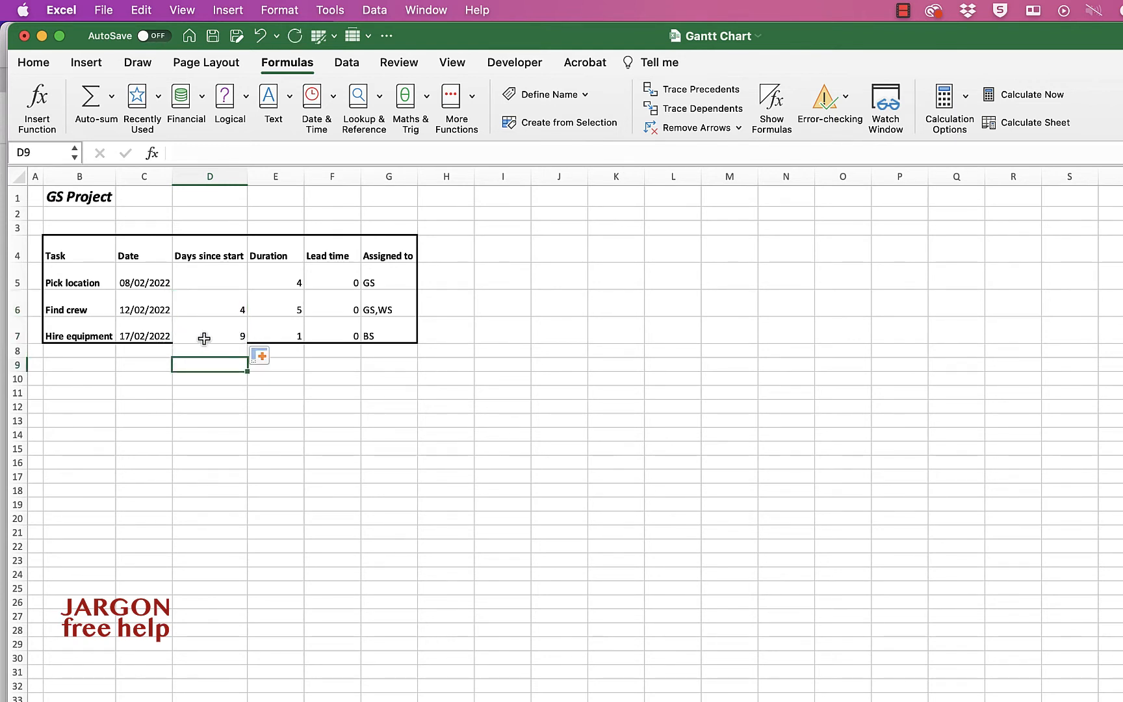
click(240, 306)
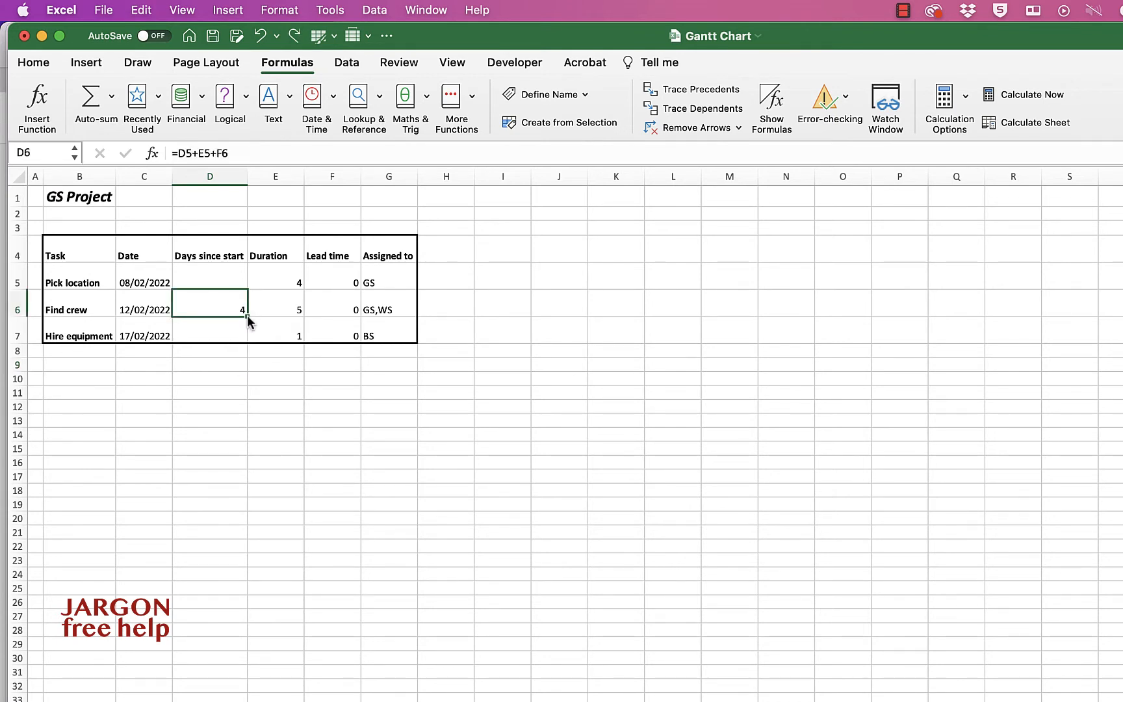
- Fill the Days since start formula from D6 down to the Hire equipment row in D7 without formatting
right_click(245, 334)
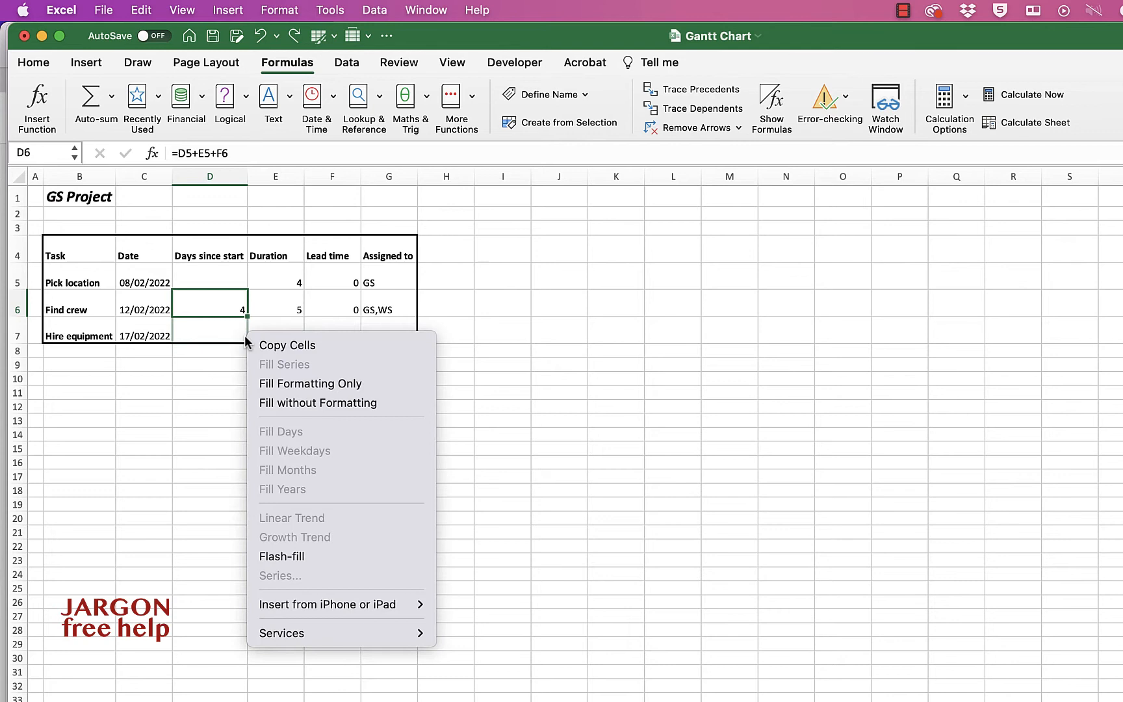
click(302, 398)
click(280, 339)
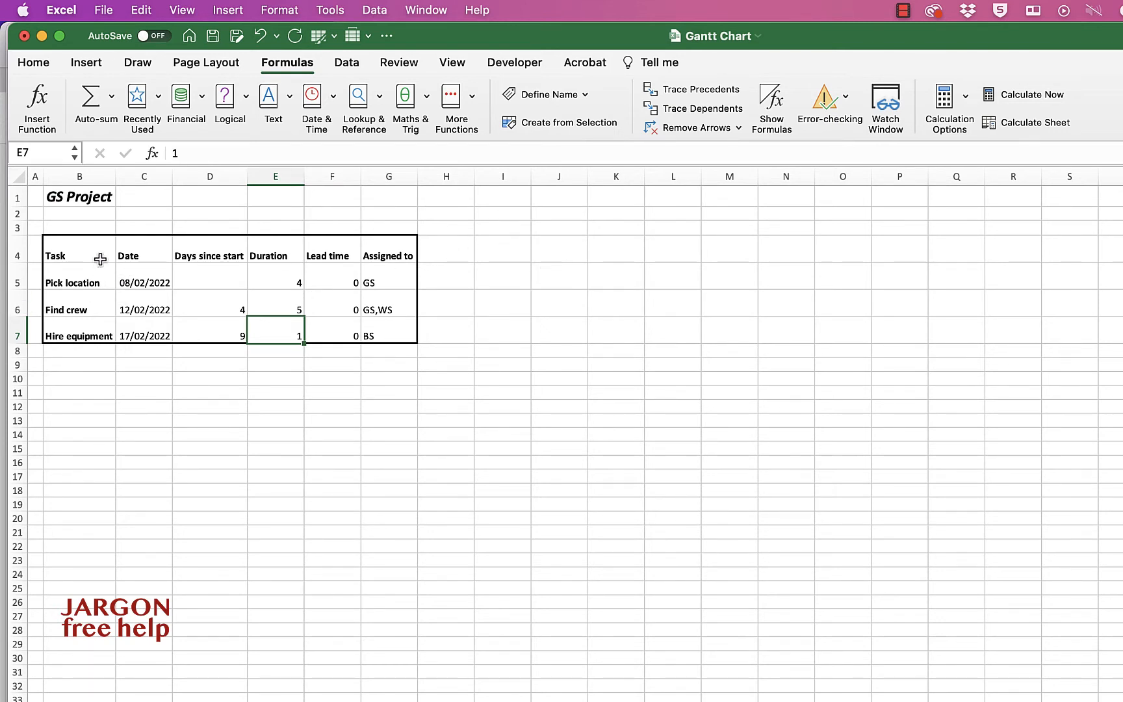
- Insert a 2-D stacked bar chart from the Task, Days since start and Duration columns, including their headers, rows 4 to 7
drag(91, 247, 80, 325)
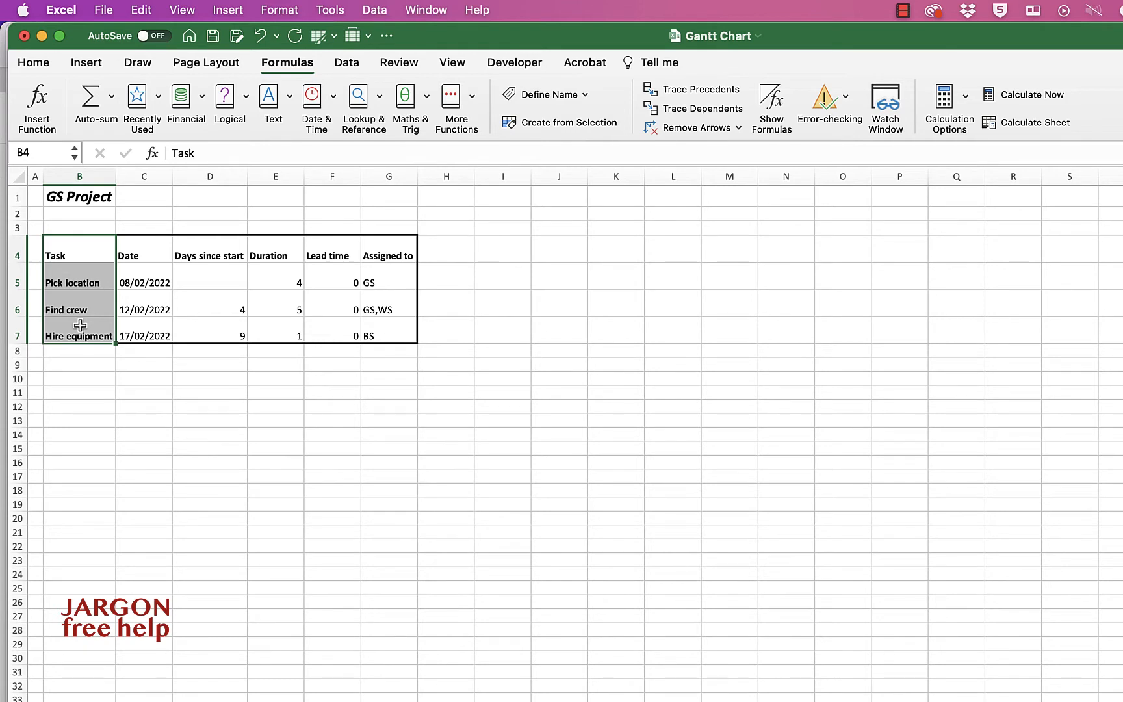
super+click(208, 251)
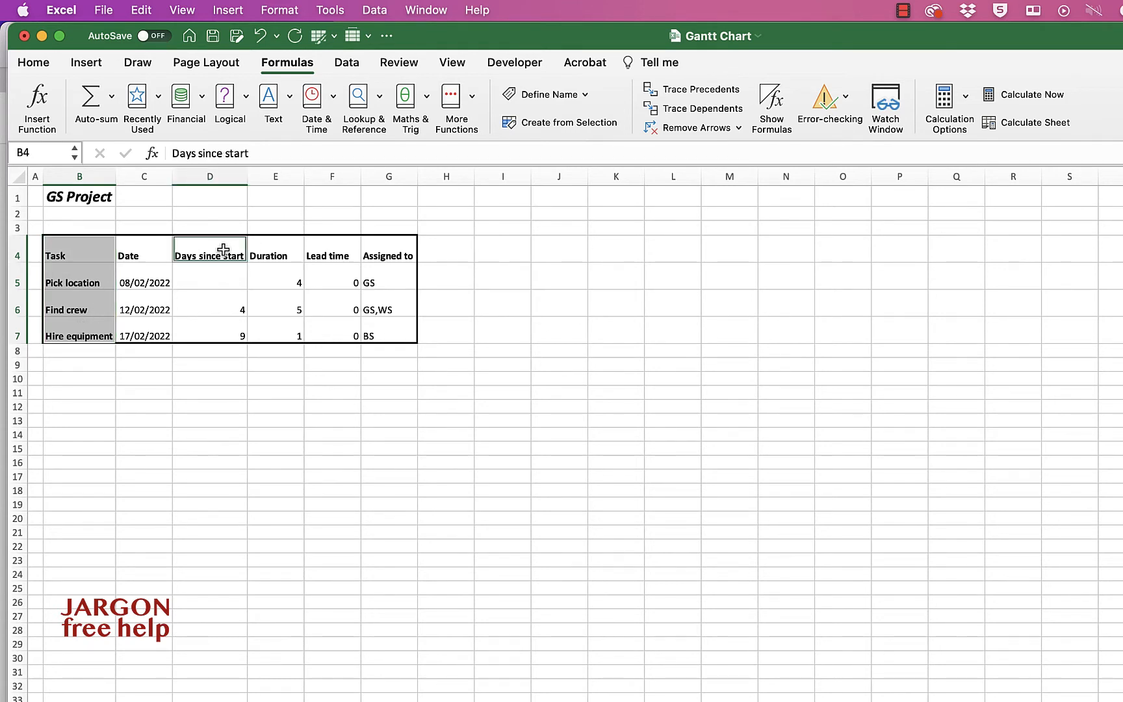
drag(223, 249, 271, 334)
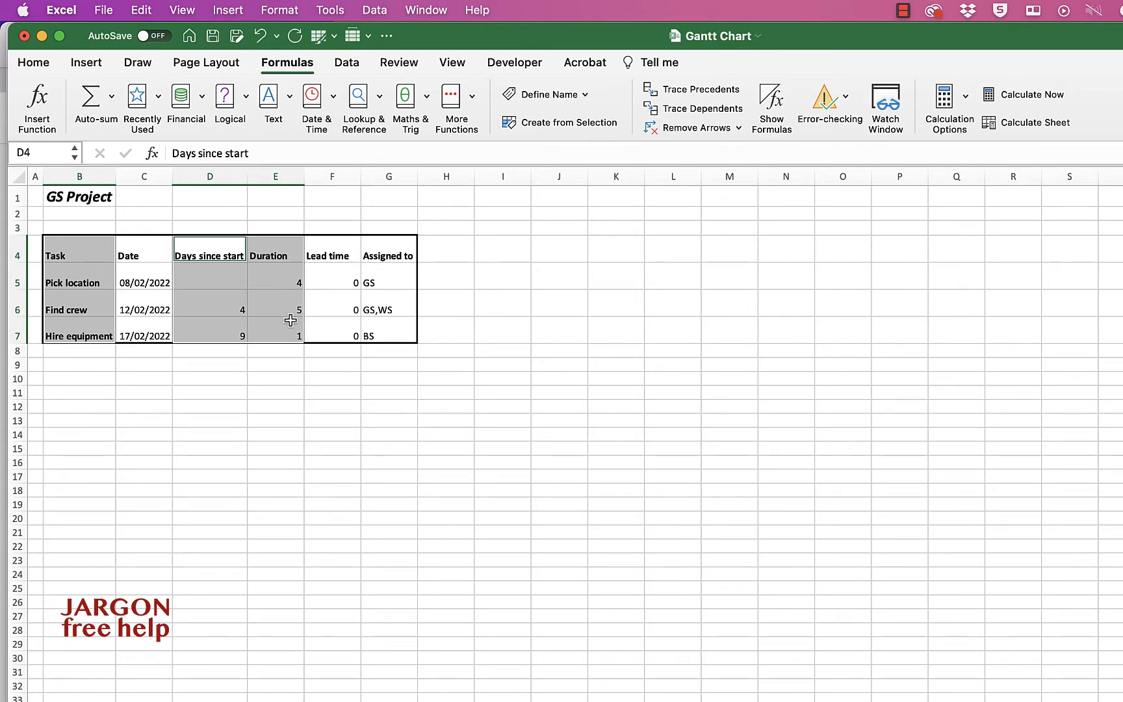
click(89, 66)
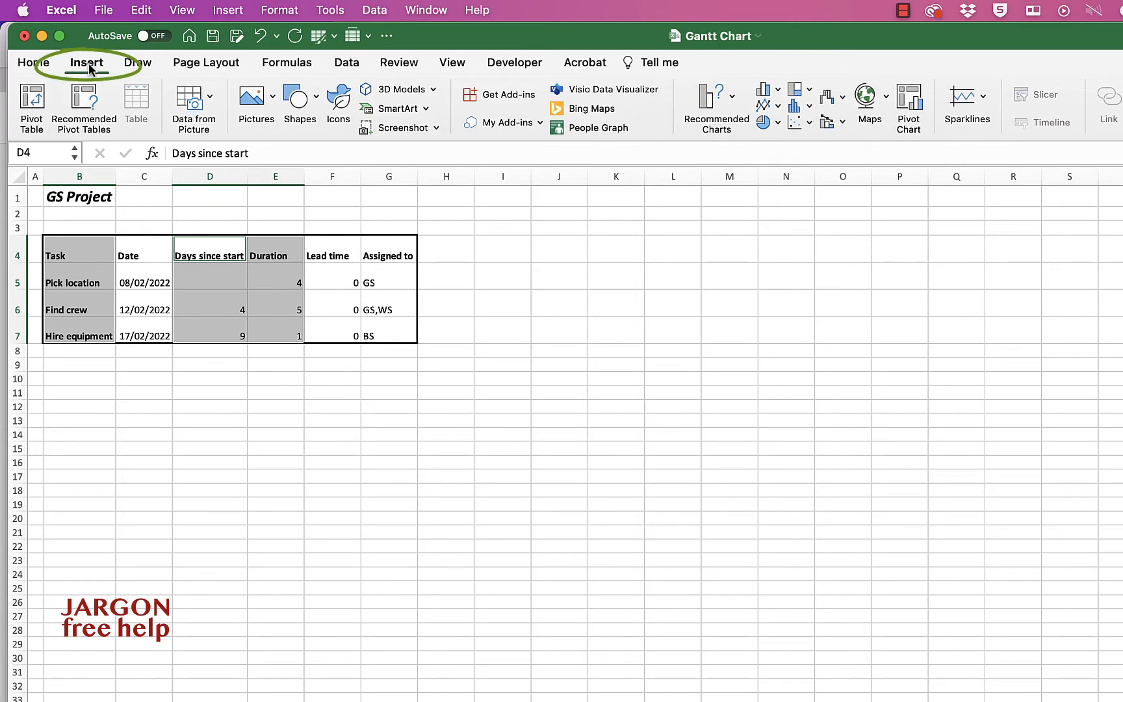
click(778, 92)
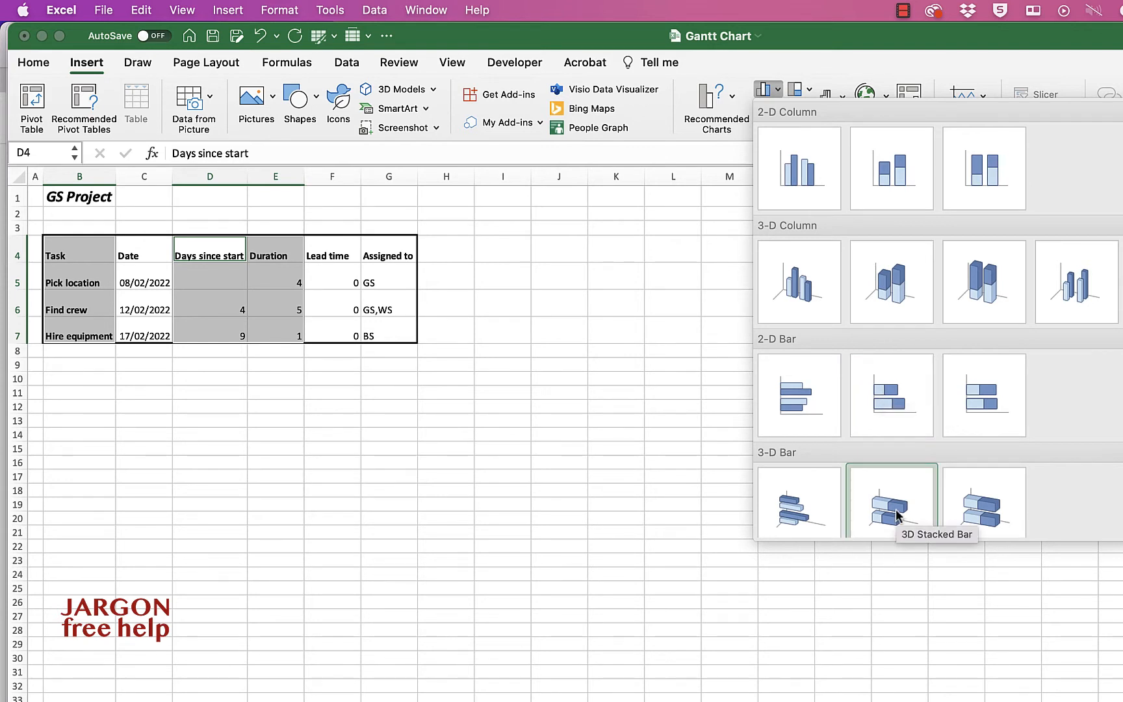
click(903, 391)
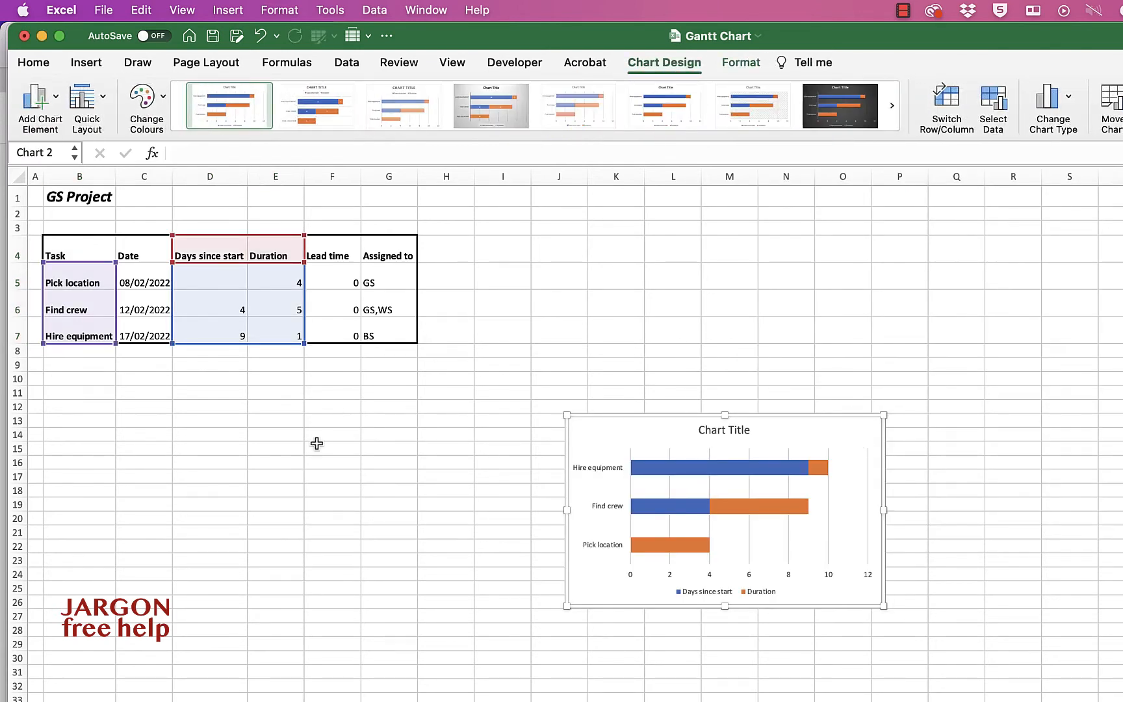
- Move the chart beside the project table and widen it to span columns I to S
drag(833, 433, 799, 221)
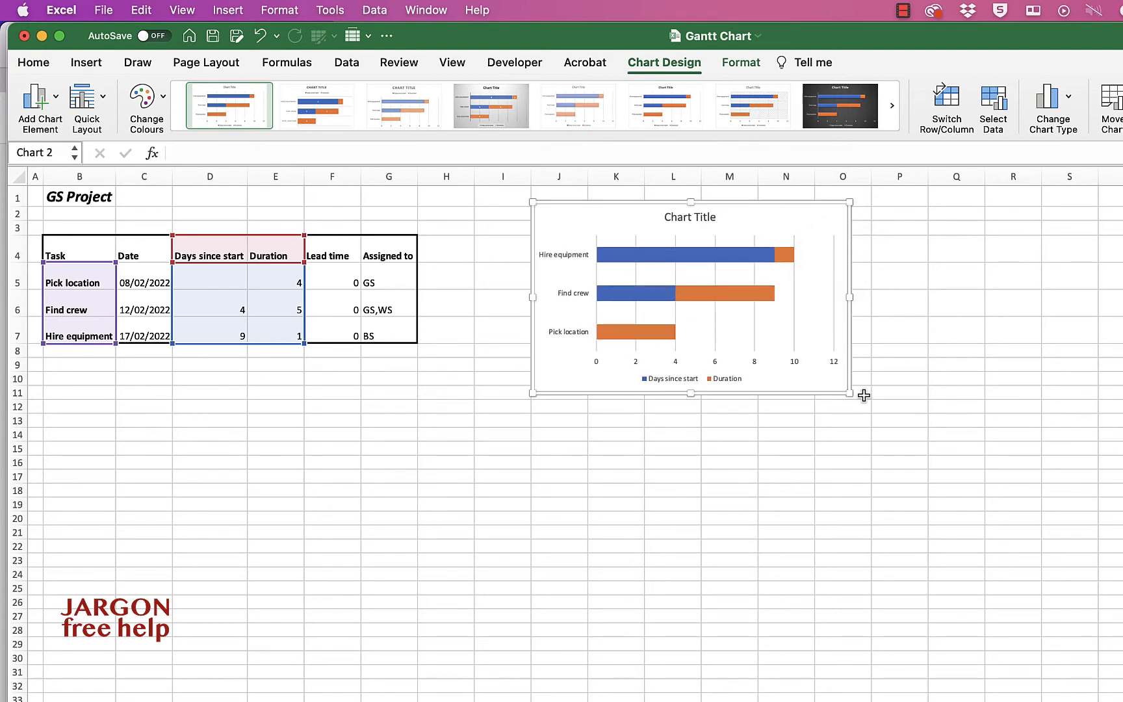
drag(849, 394, 1122, 379)
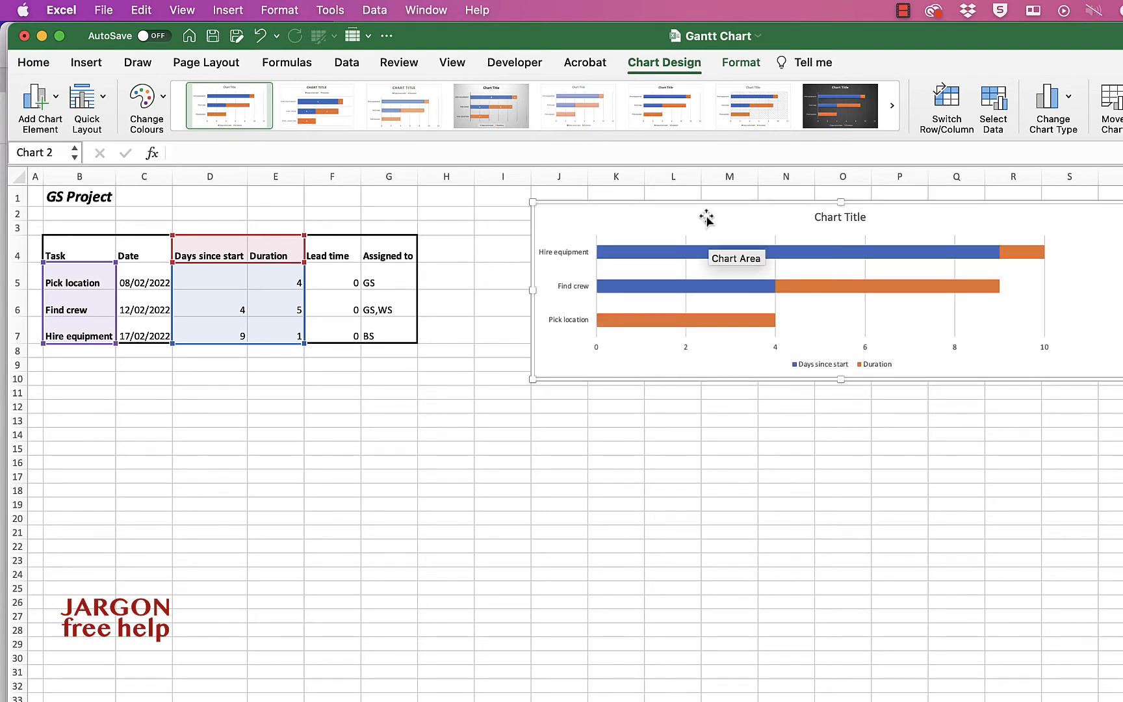
drag(707, 214, 652, 241)
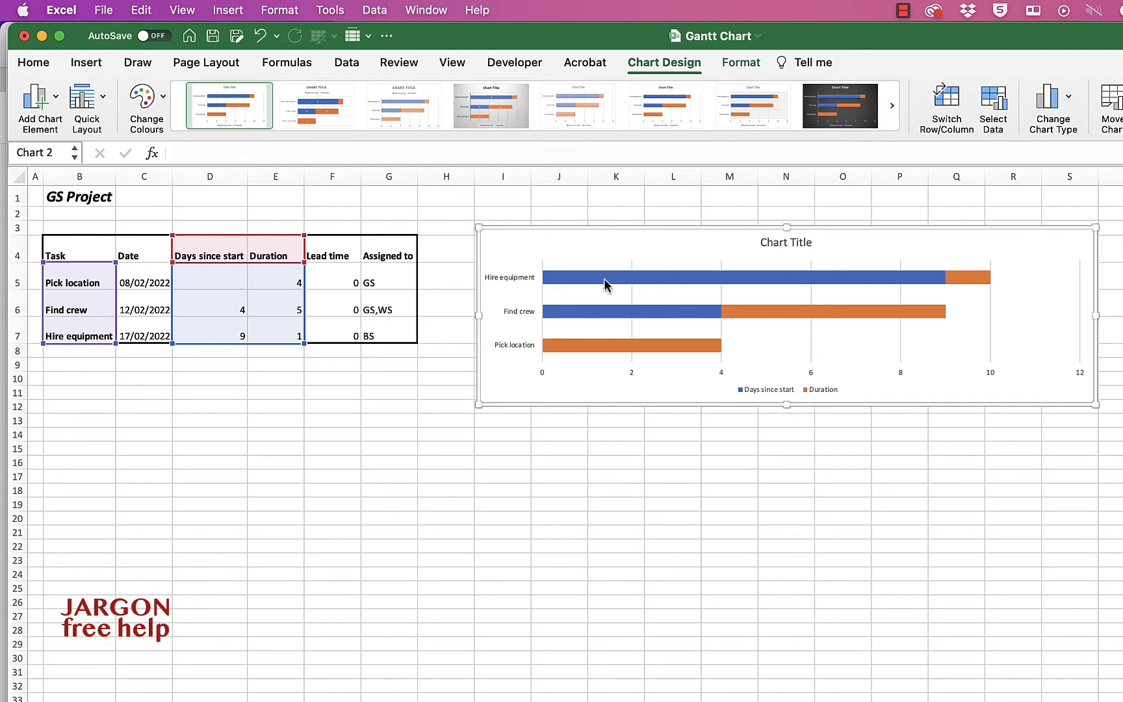
- Increase the height of the three task rows, 5 to 7, and nudge the chart slightly upward
click(20, 283)
drag(19, 283, 15, 356)
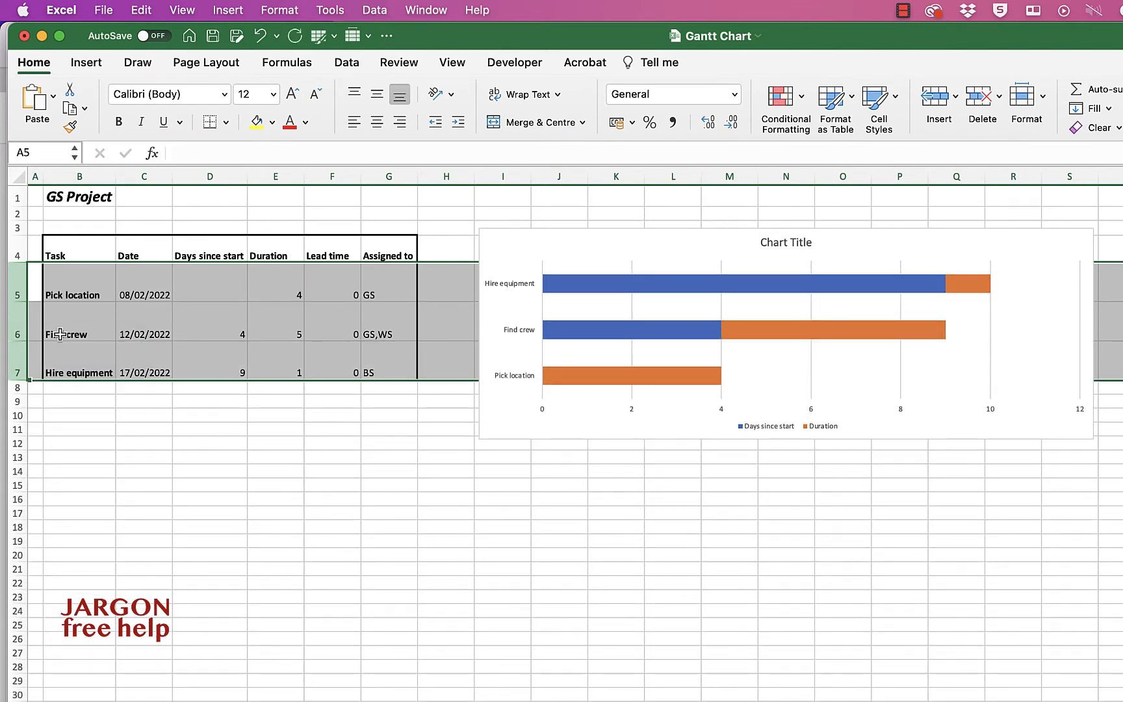
drag(17, 378, 17, 386)
drag(537, 242, 536, 239)
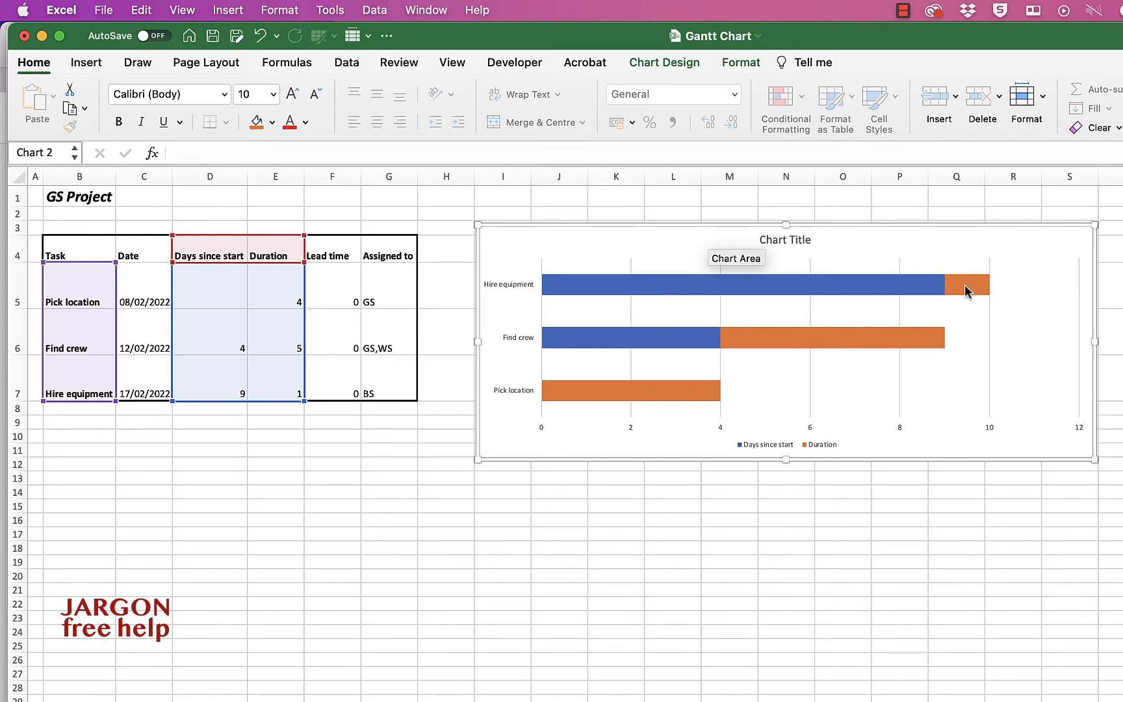
- Format the Days since start series in the chart with no fill
mouse_move(827, 348)
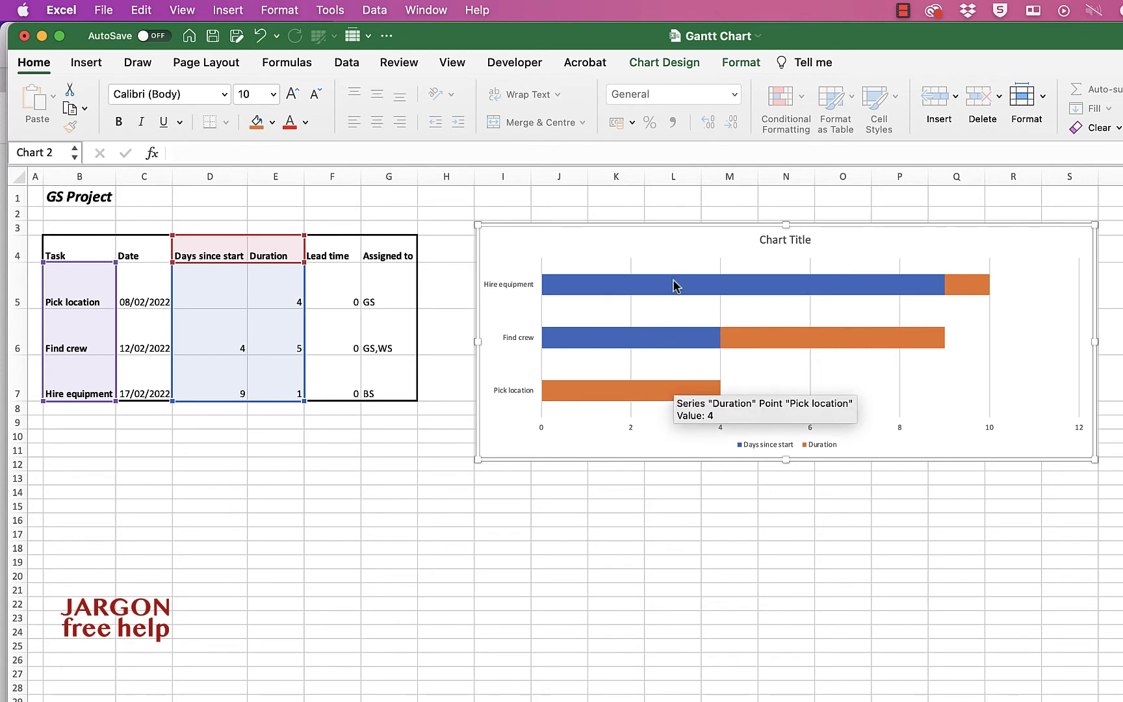
mouse_move(673, 287)
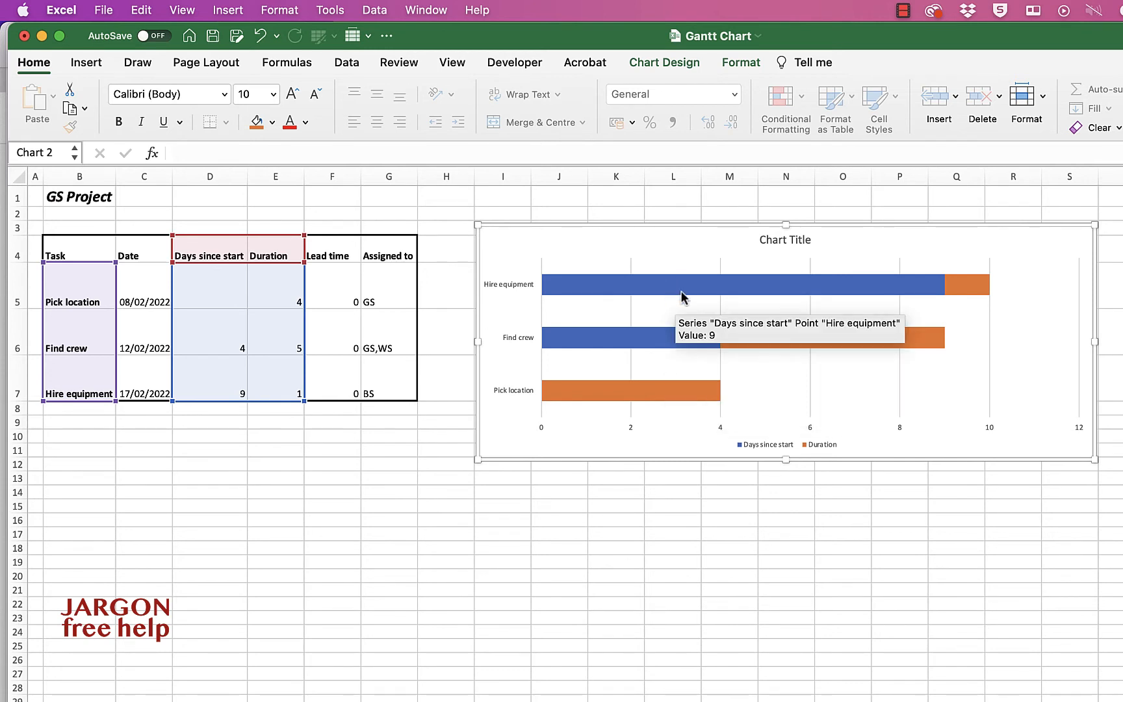
click(678, 287)
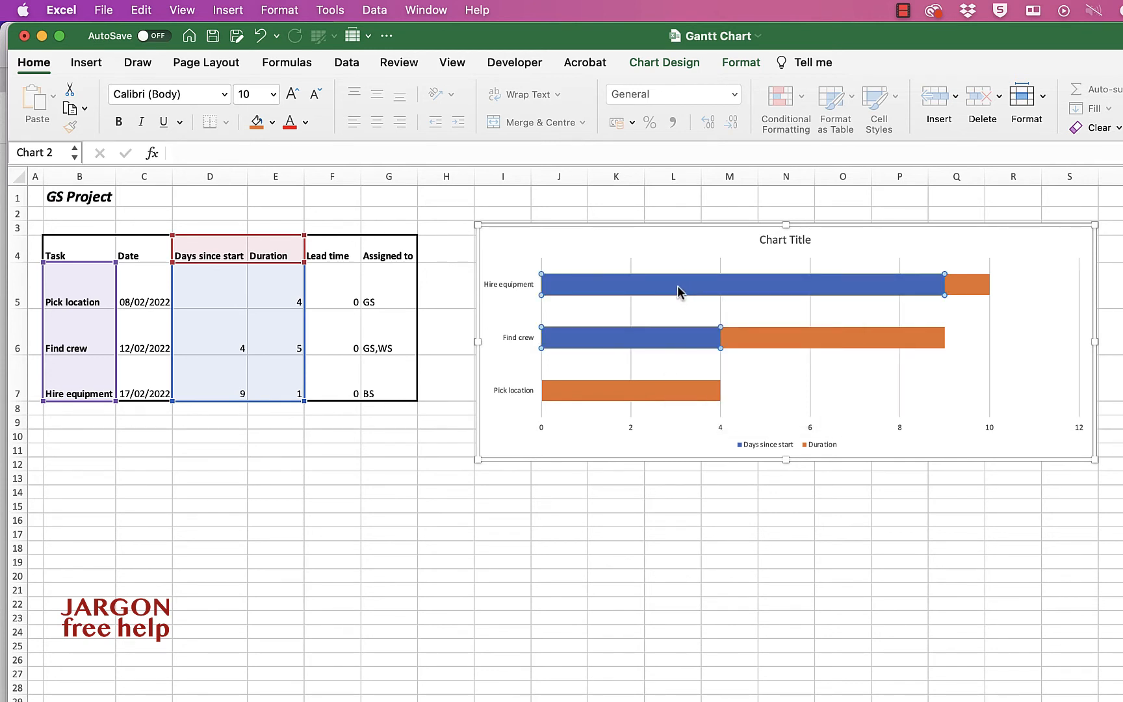
right_click(634, 343)
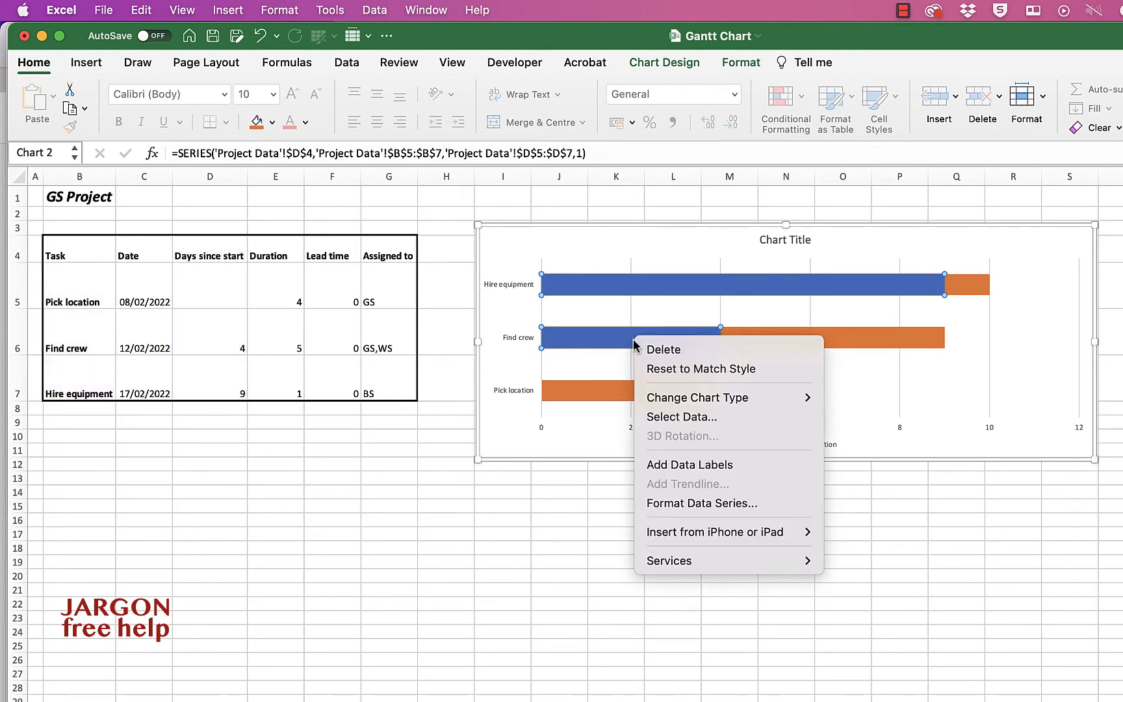
click(673, 503)
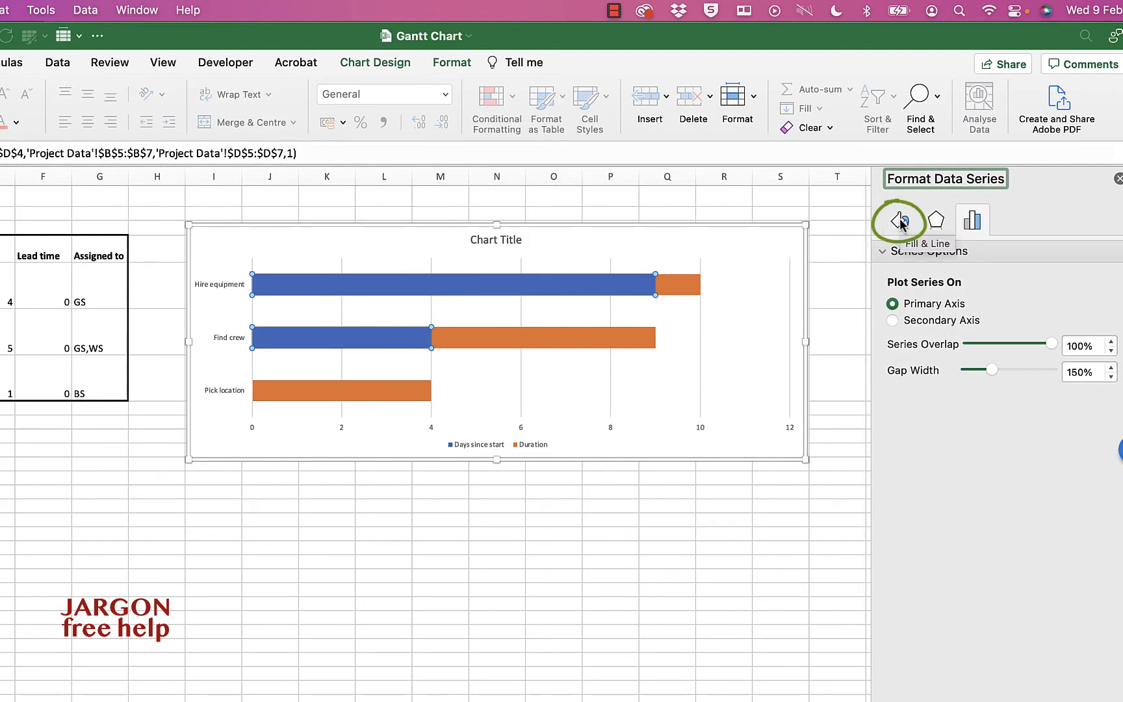
click(900, 223)
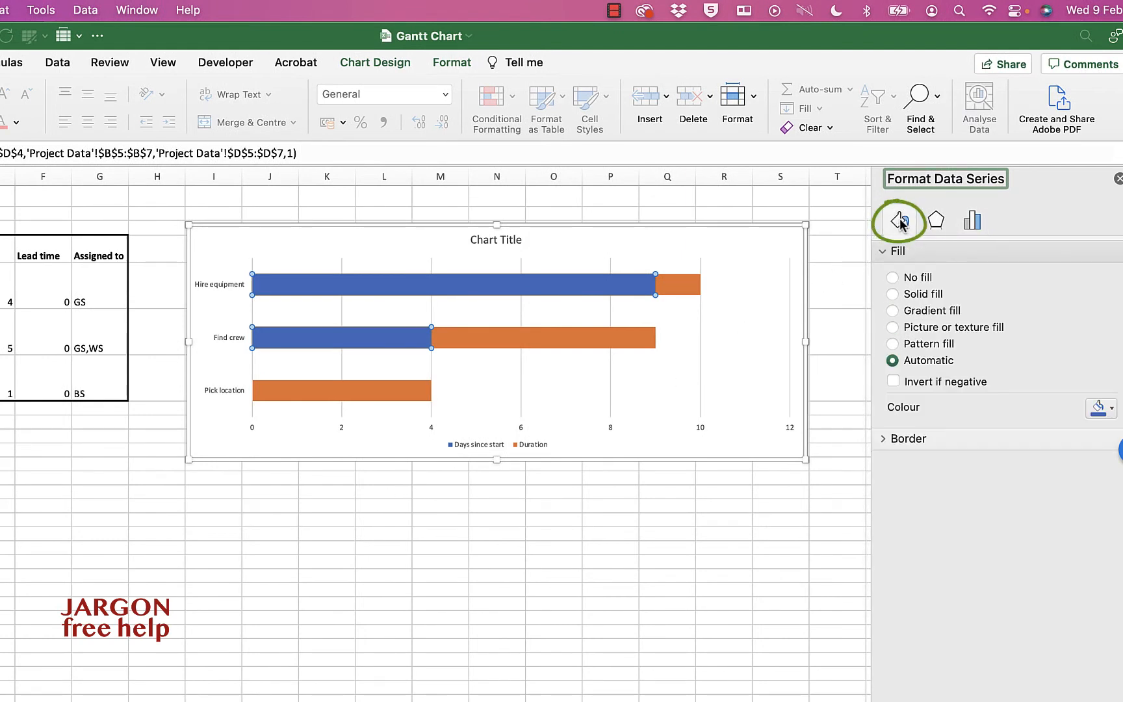
click(893, 277)
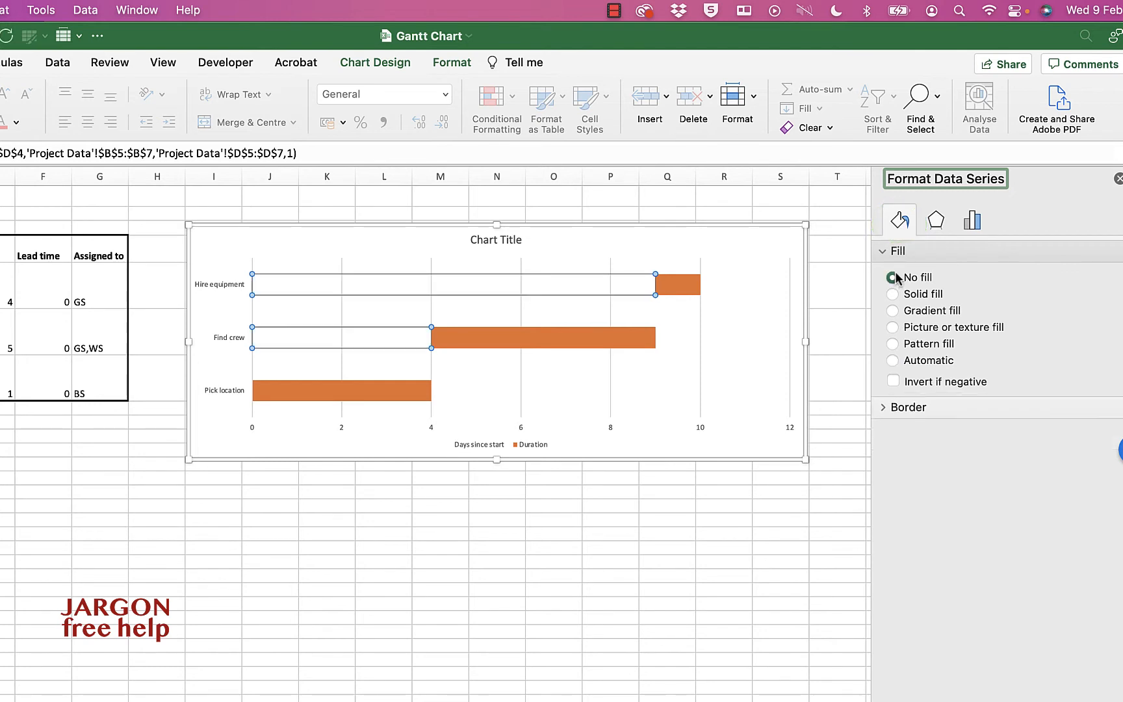
- Change the shape fill of the chart's Duration bars to the blue theme colour
click(677, 352)
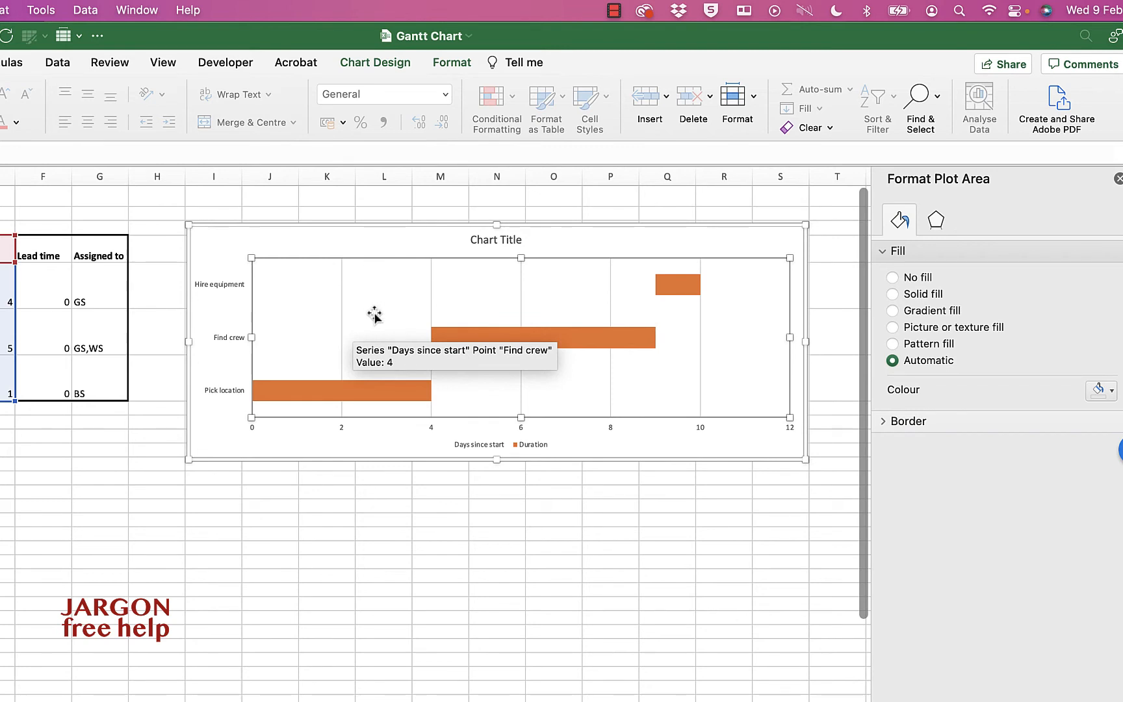
click(469, 336)
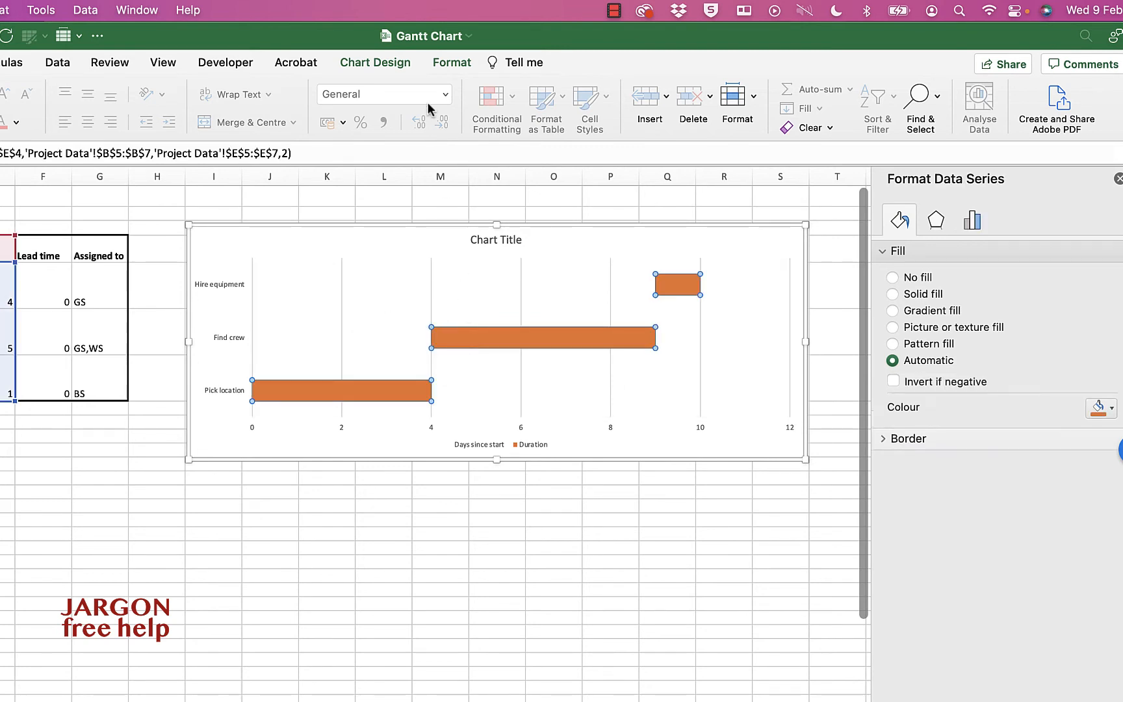
click(451, 63)
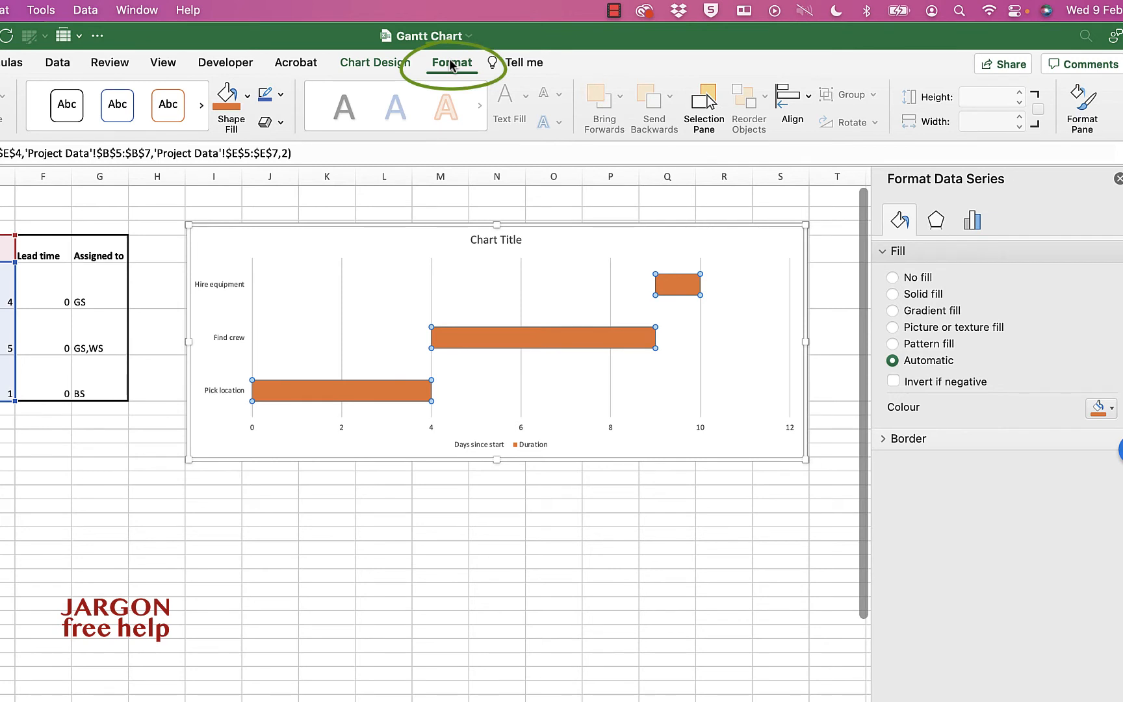
click(247, 96)
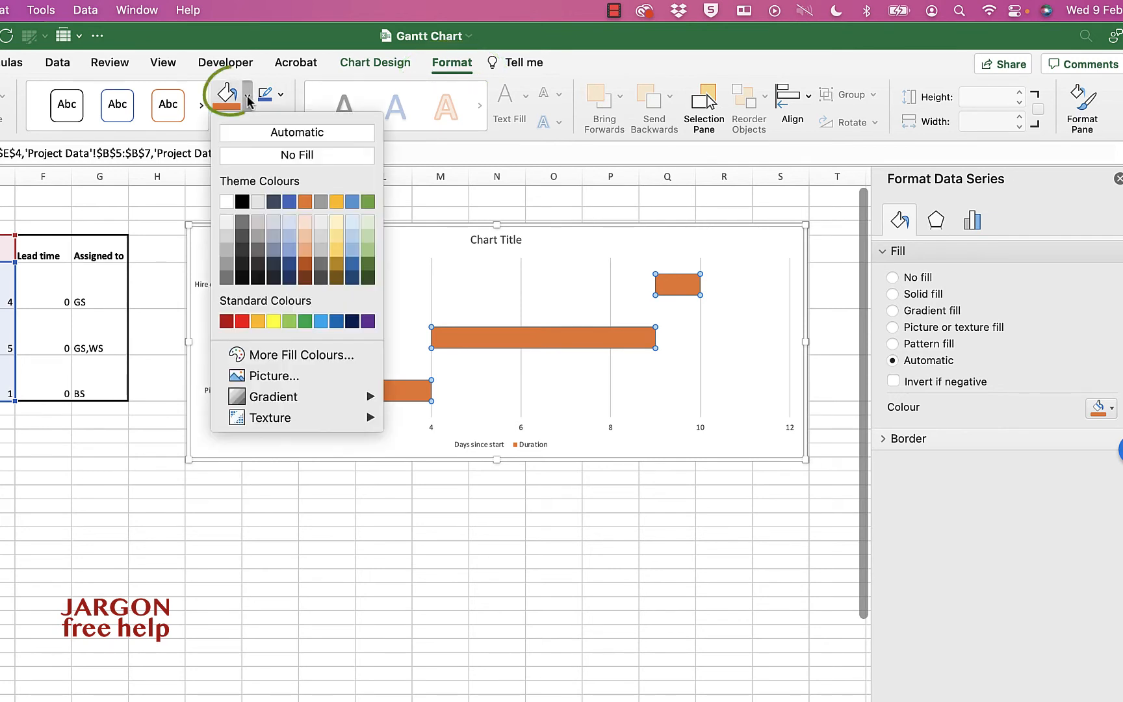
click(289, 201)
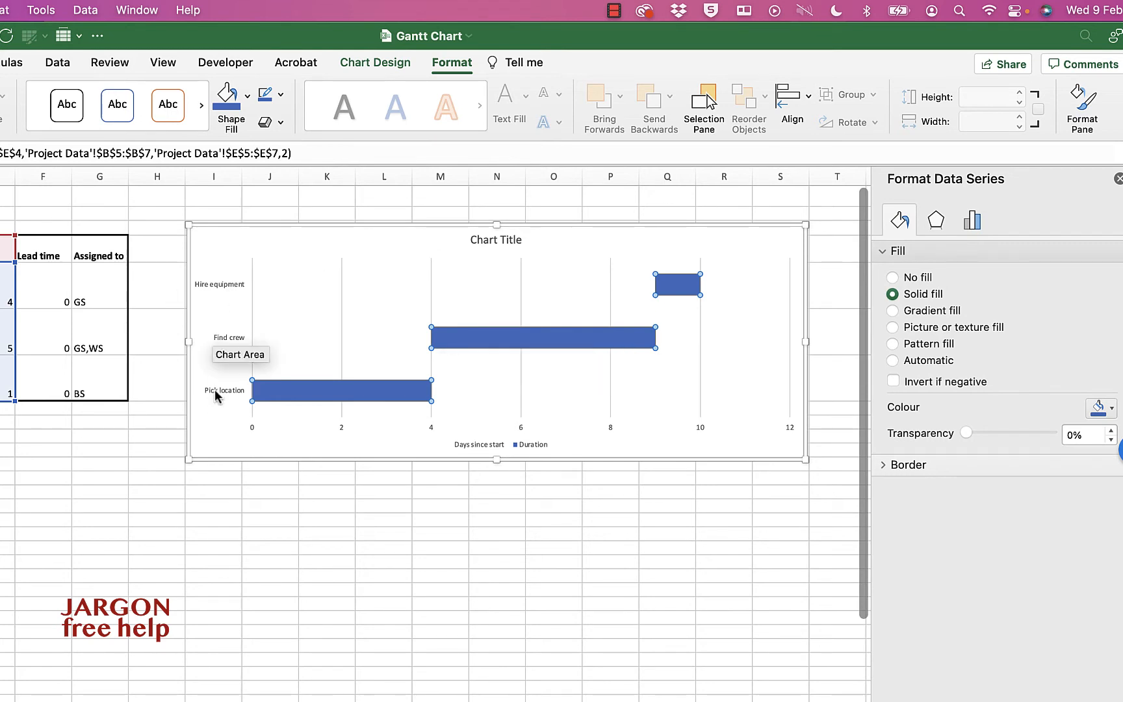
- Set the chart's task axis to show its categories in reverse order
click(232, 337)
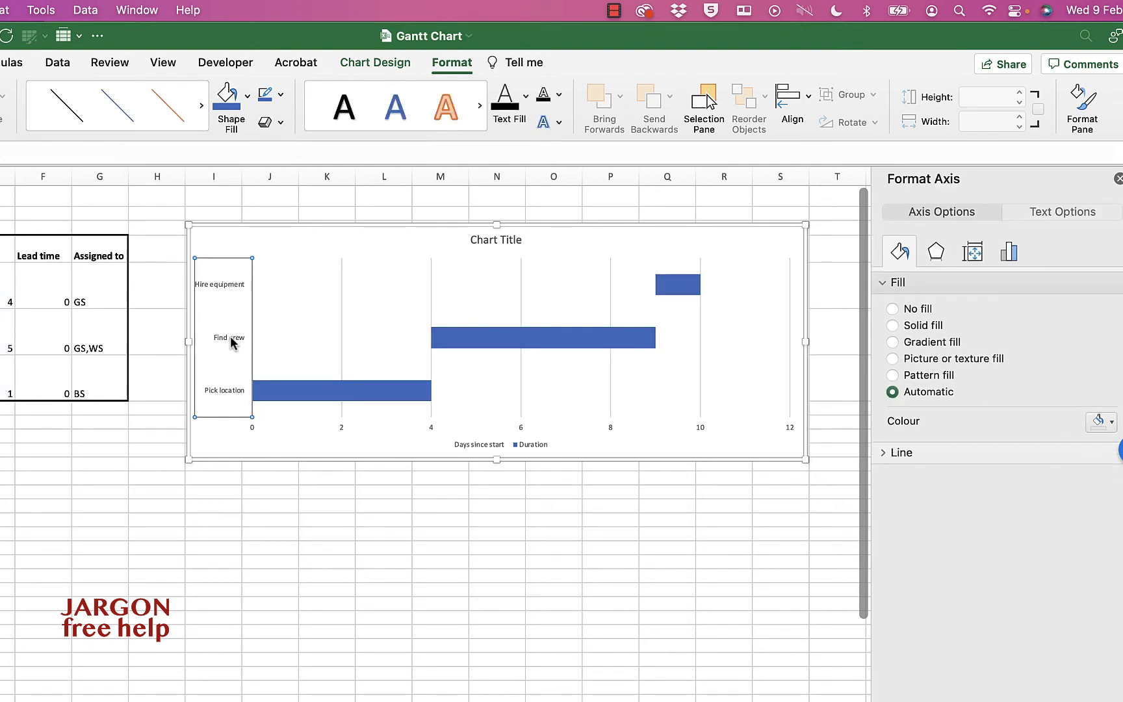
right_click(230, 338)
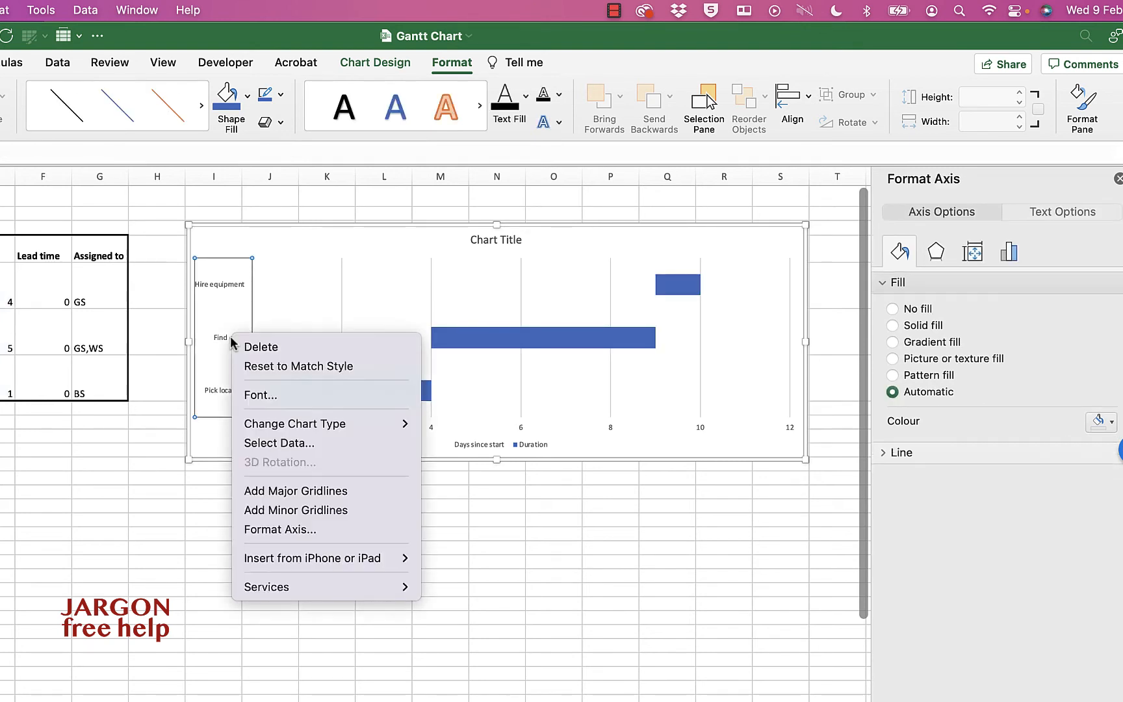
click(253, 529)
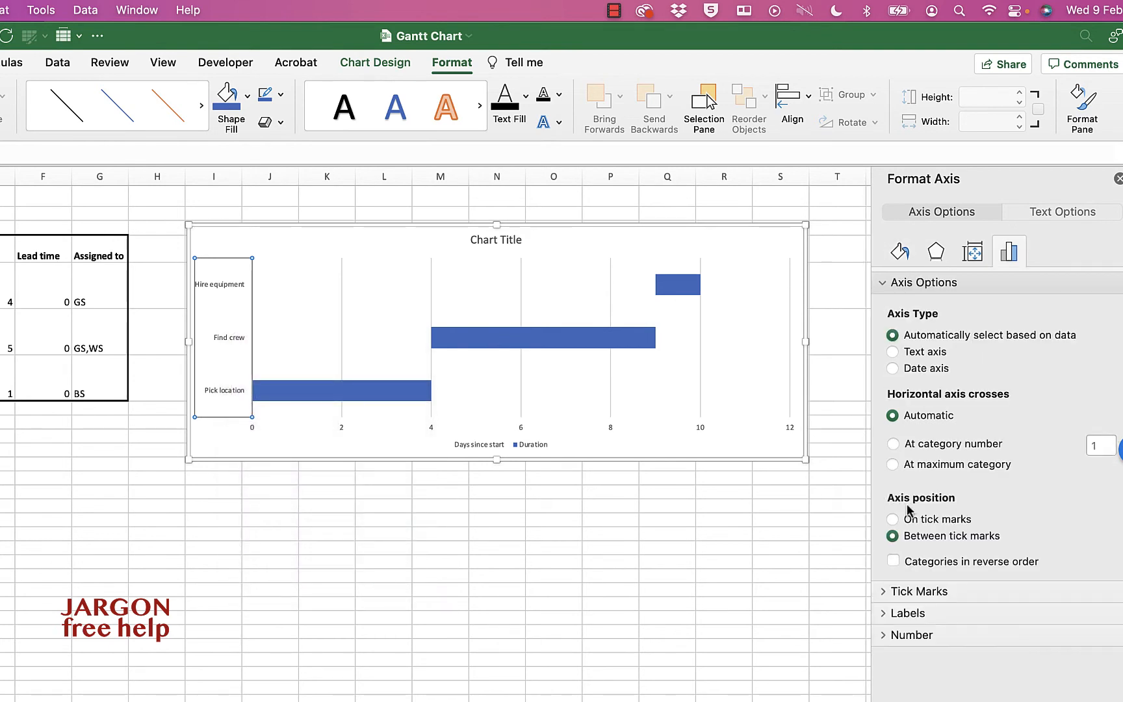
click(893, 561)
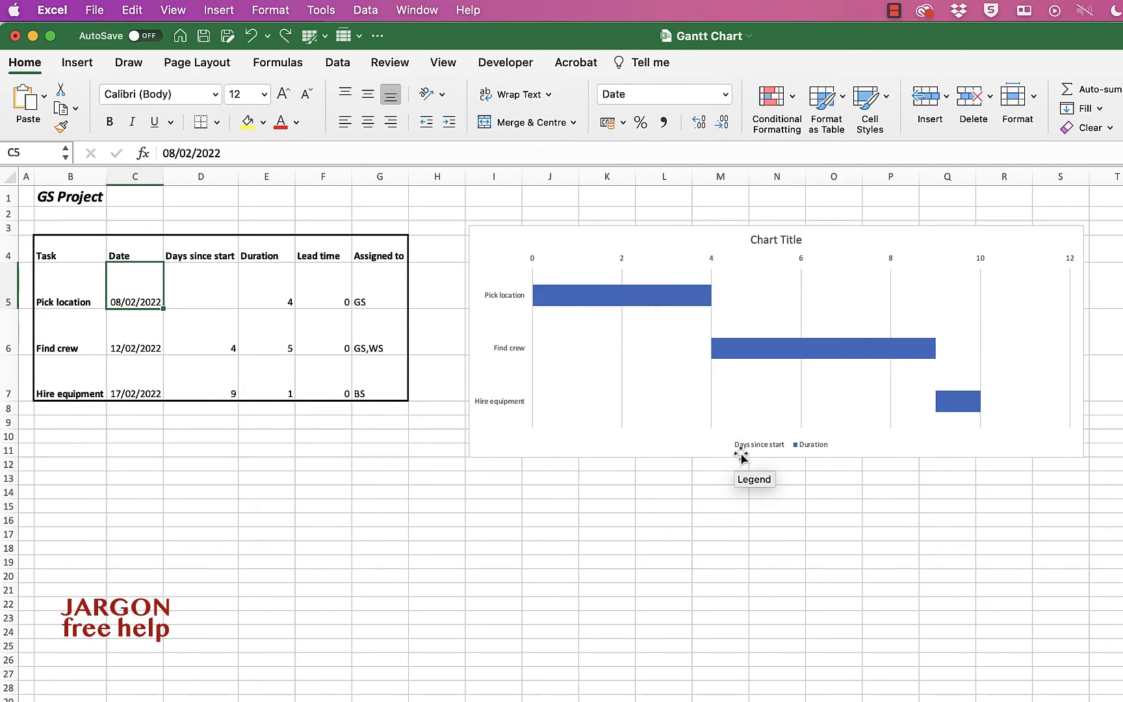
- Delete the chart title and the legend from the chart
click(783, 241)
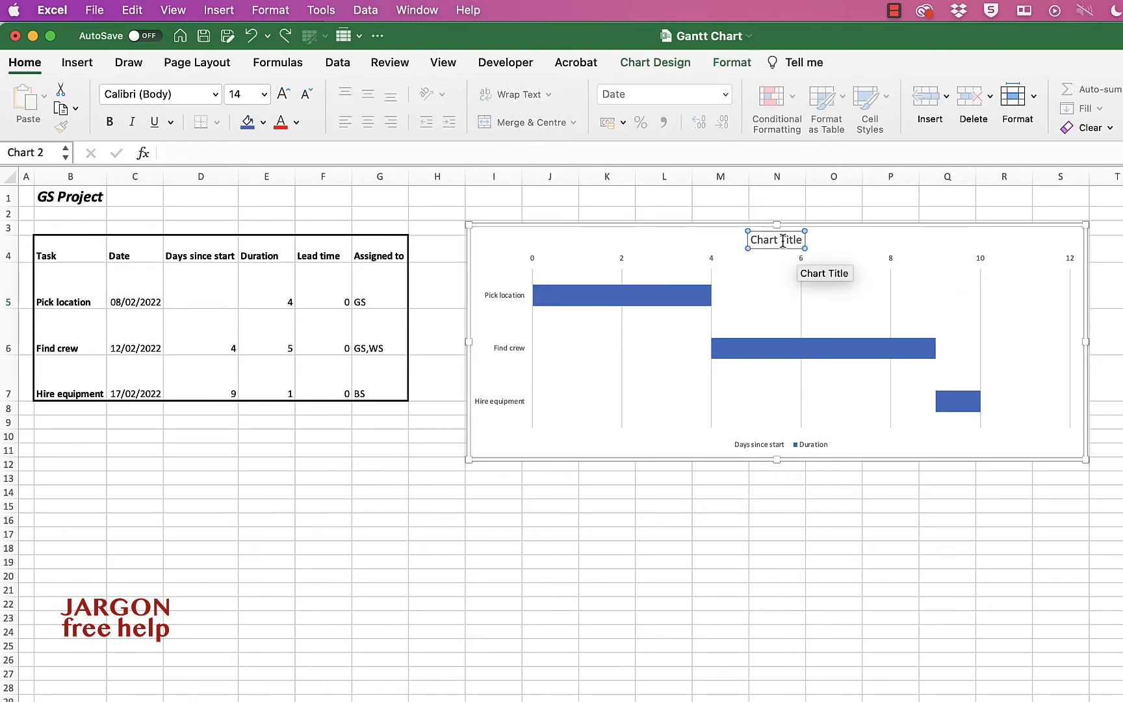
key(Delete)
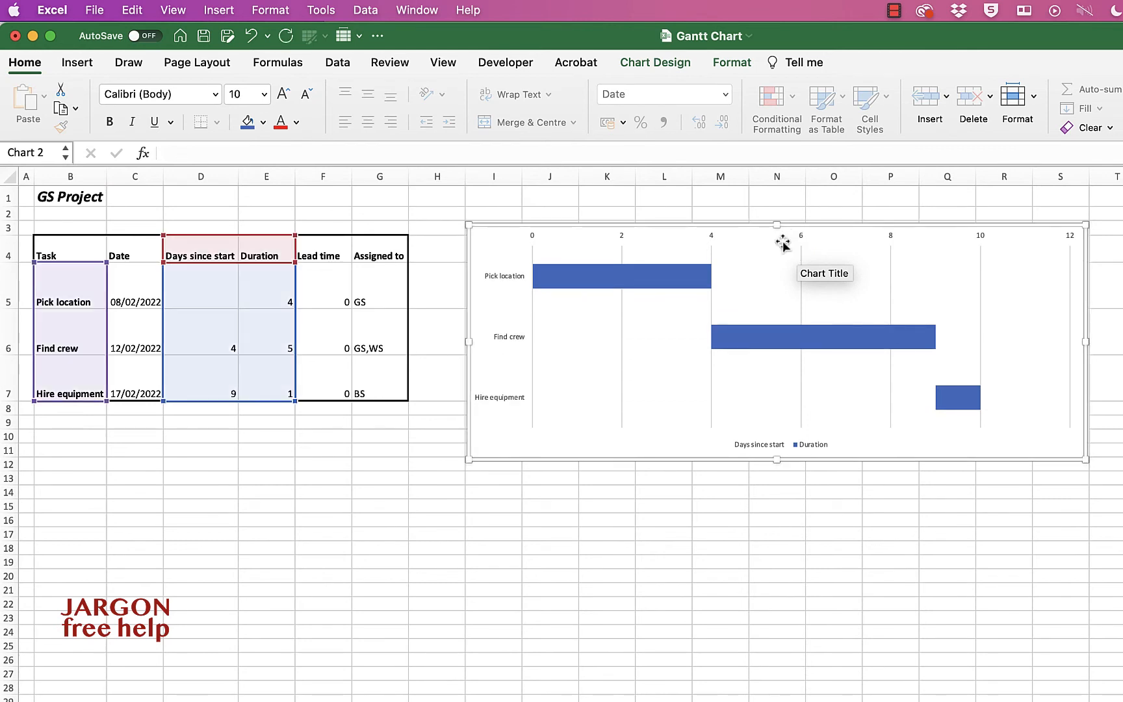
click(772, 448)
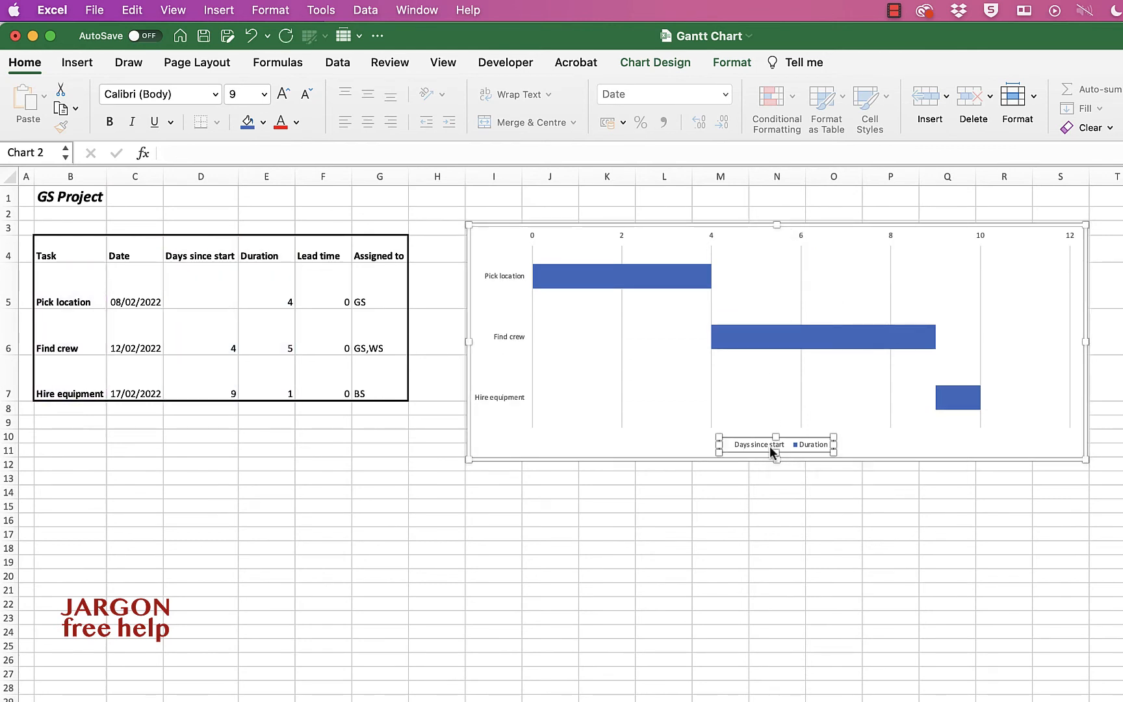
key(Delete)
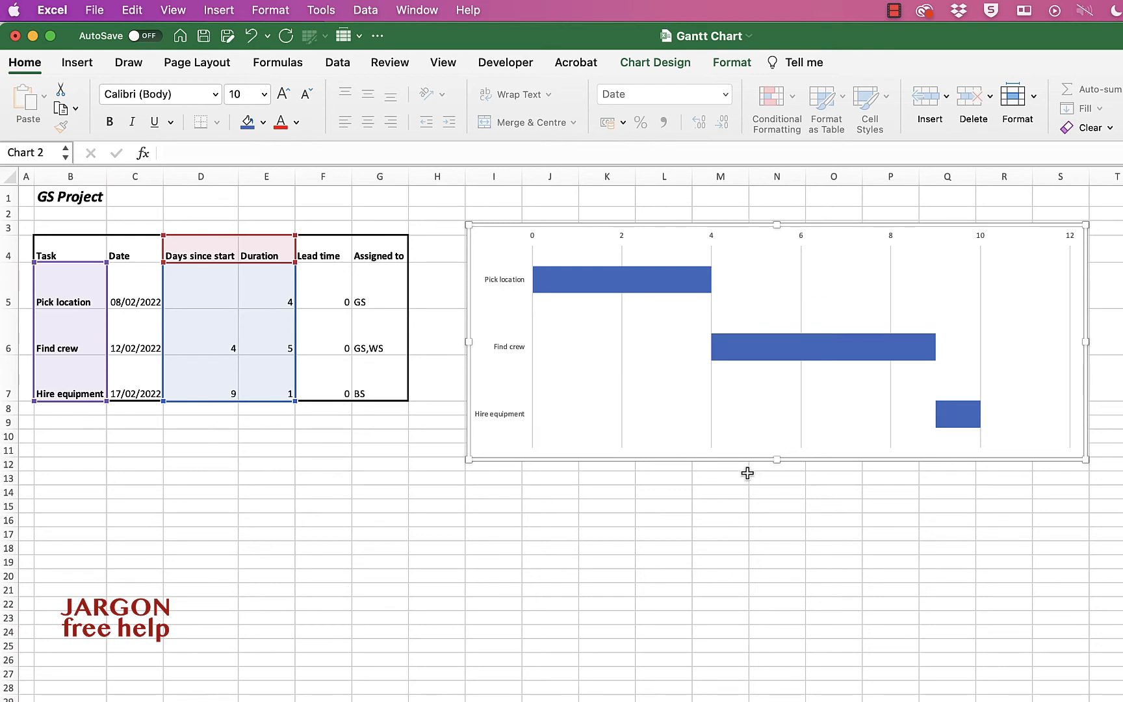
- Resize the chart slightly wider into column T and shorter to end at row 9, and deselect it
drag(1085, 459, 1106, 425)
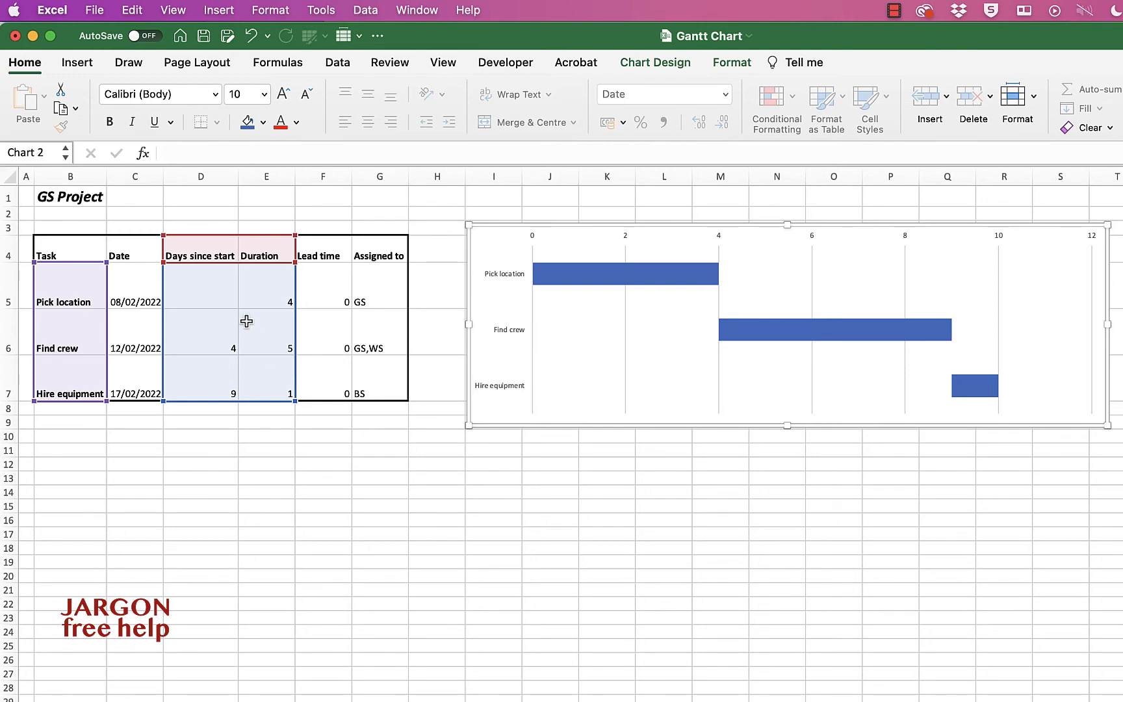
click(314, 469)
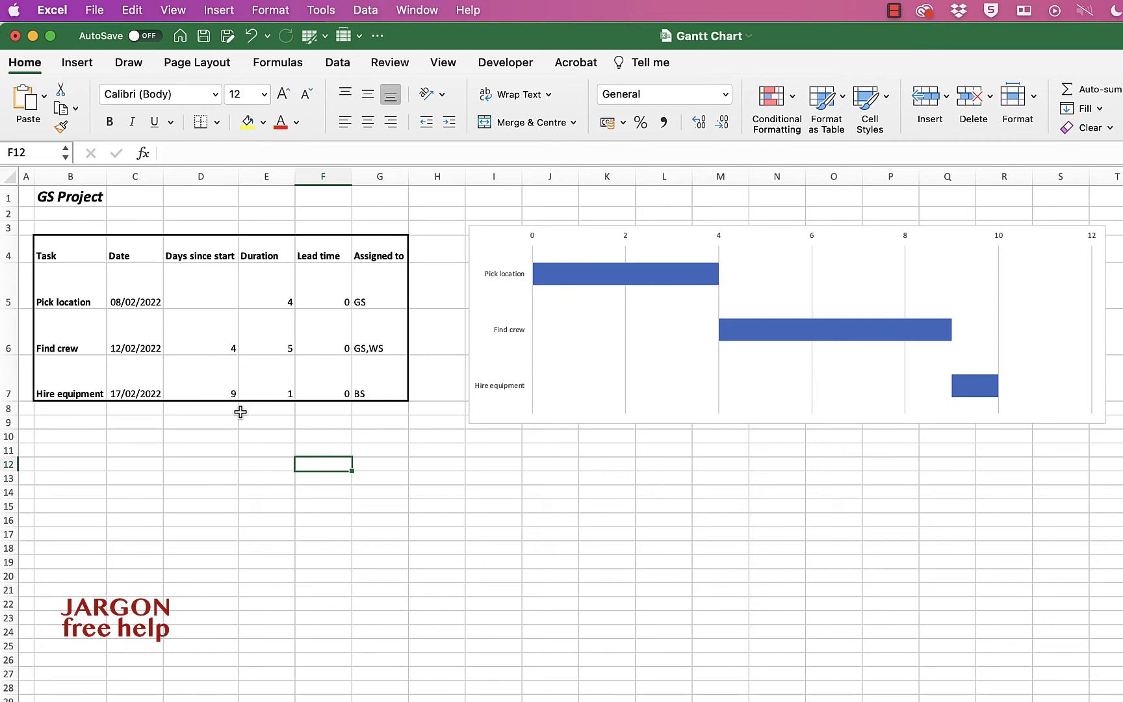
- Enter the project start date 8/2/2022 as the Days since start value for Pick location in D5
click(215, 298)
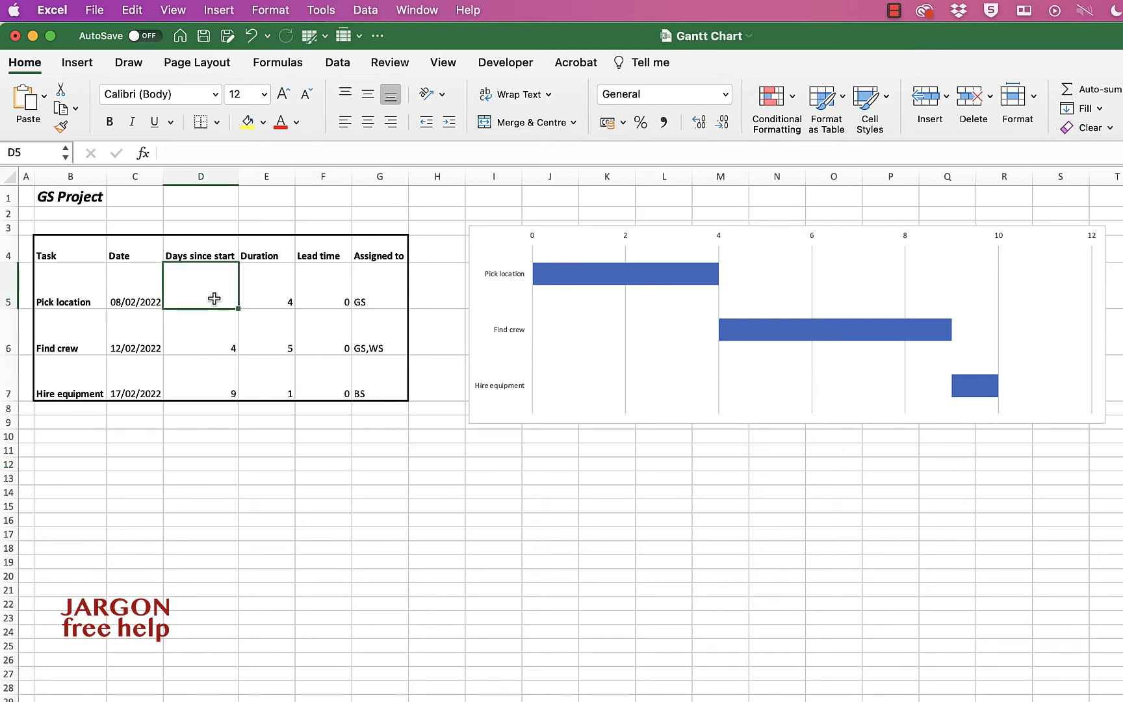
text(8/02)
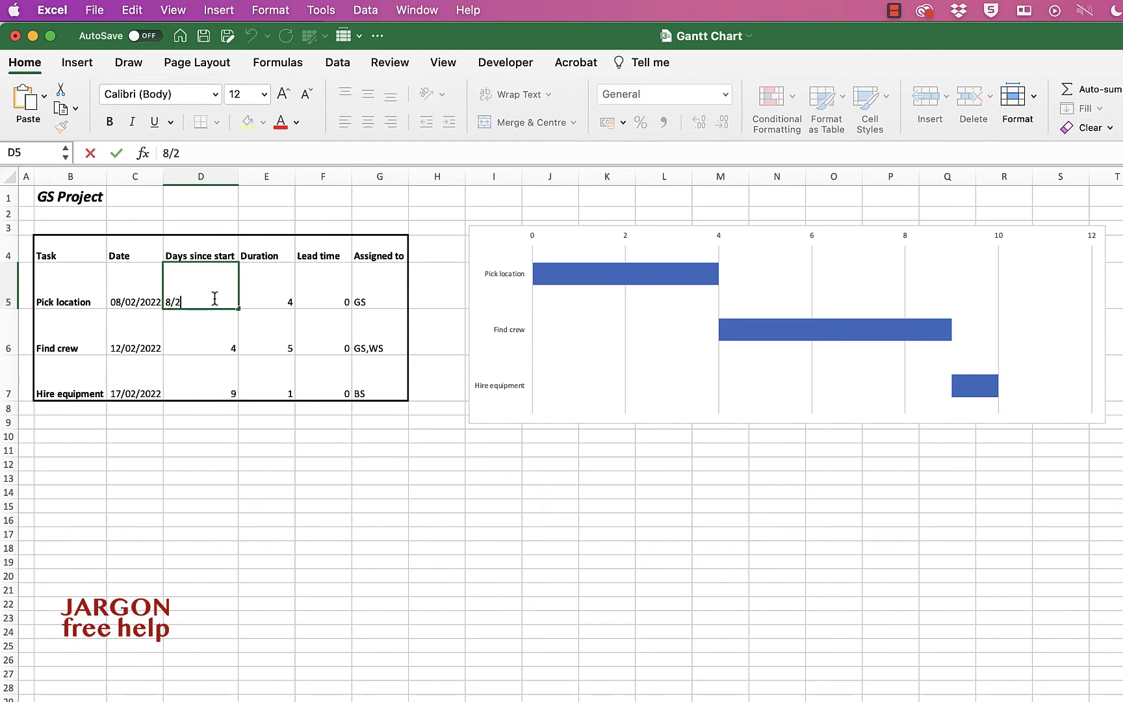
text(/2022)
key(Return)
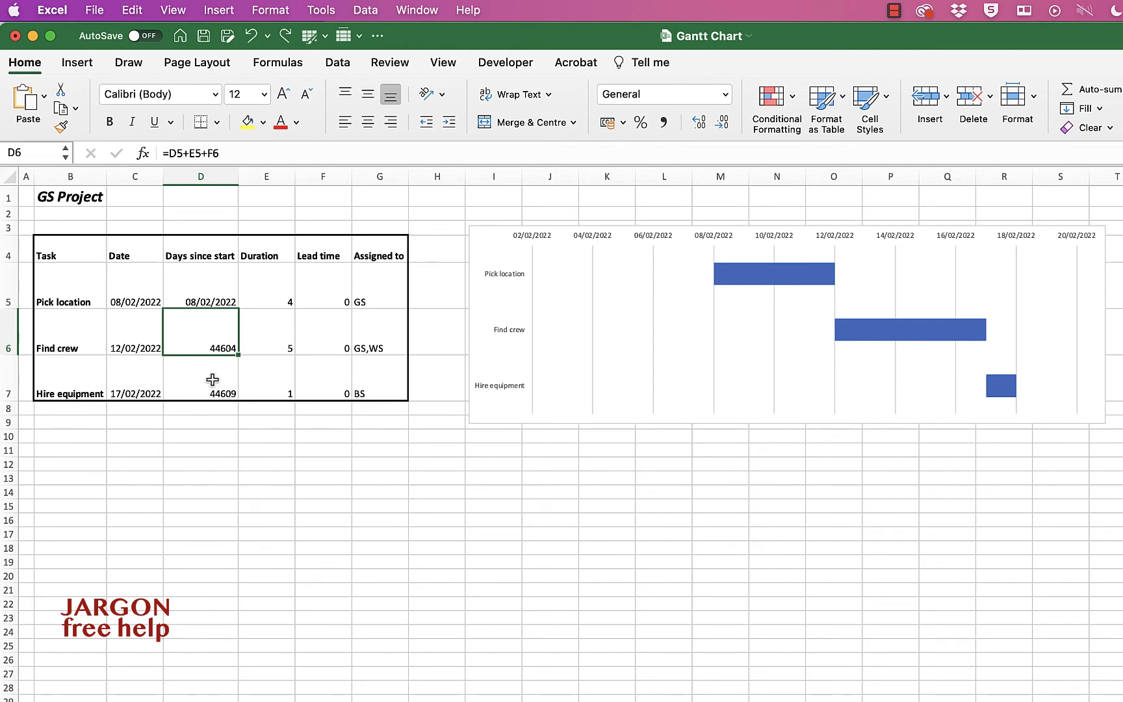
- Switch the start date in D5 to General format to view its serial number and return it to Short Date
click(215, 298)
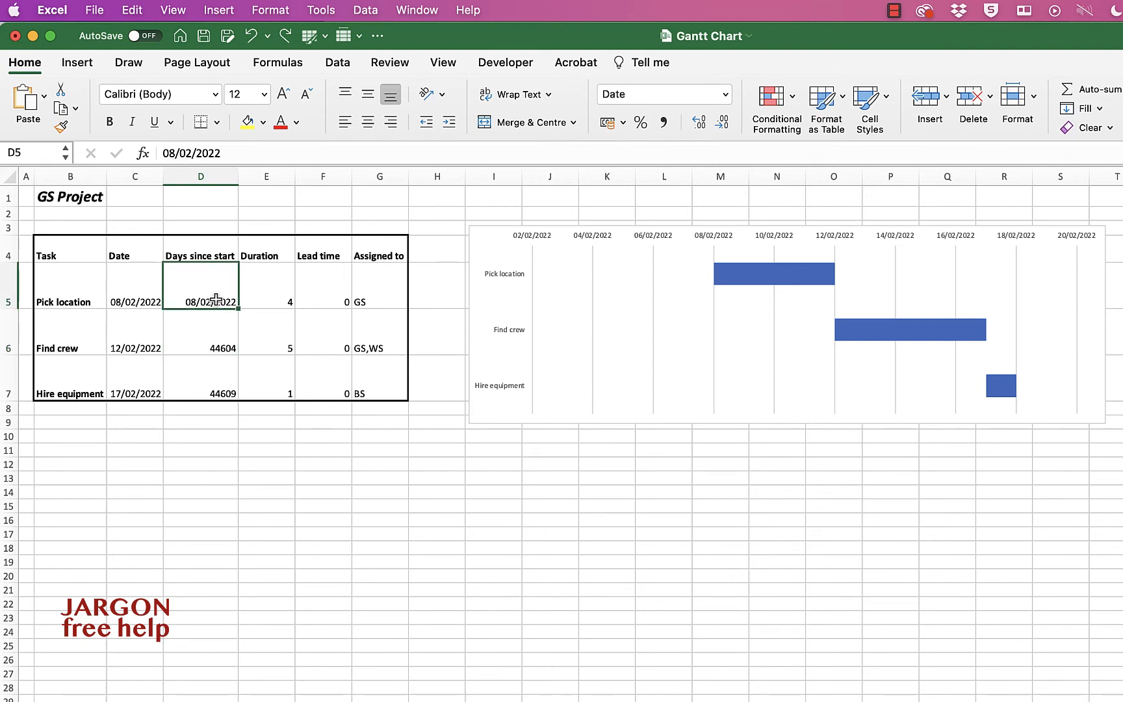
click(726, 93)
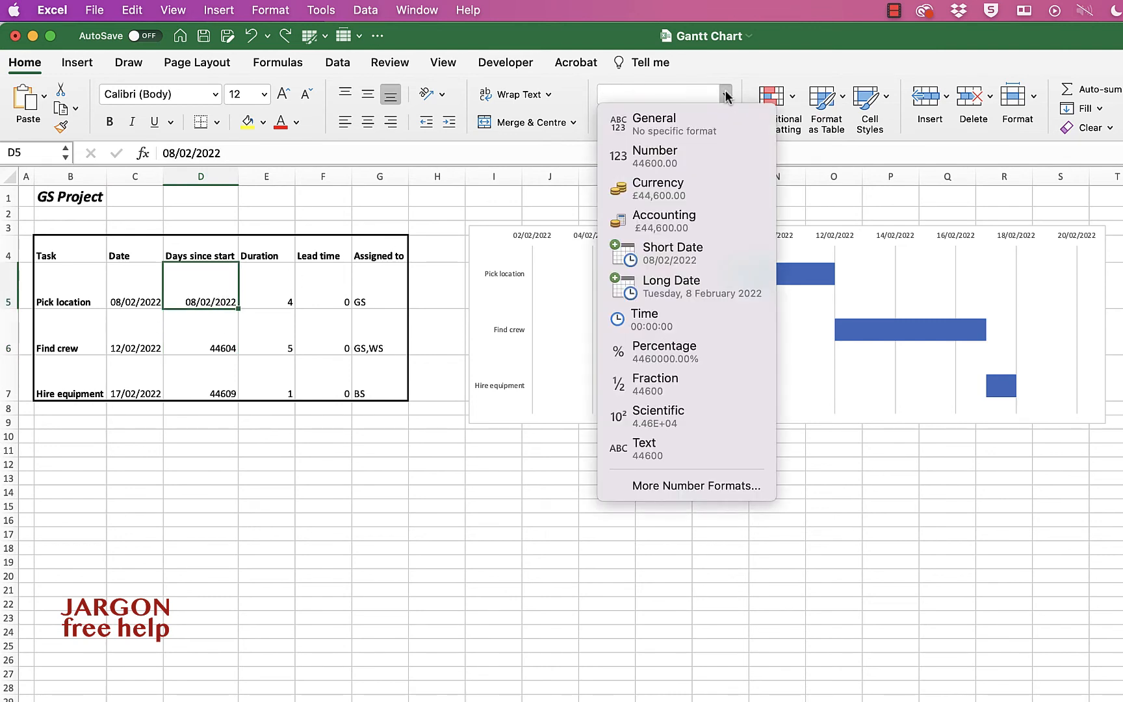
click(707, 123)
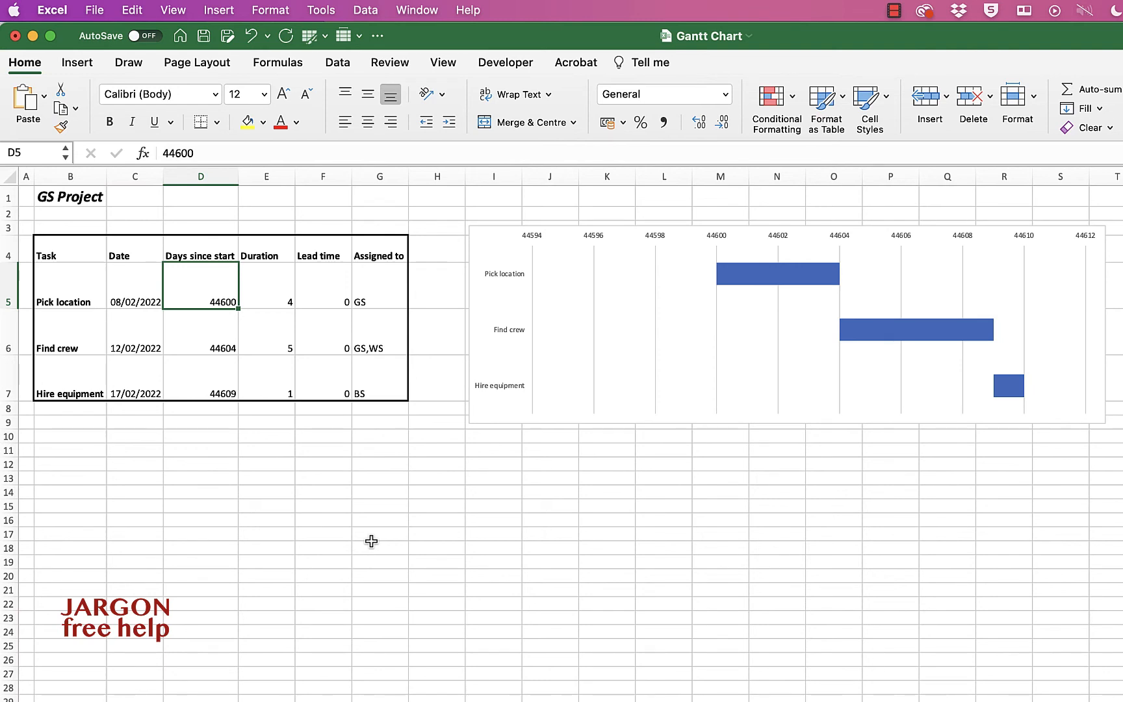
click(726, 96)
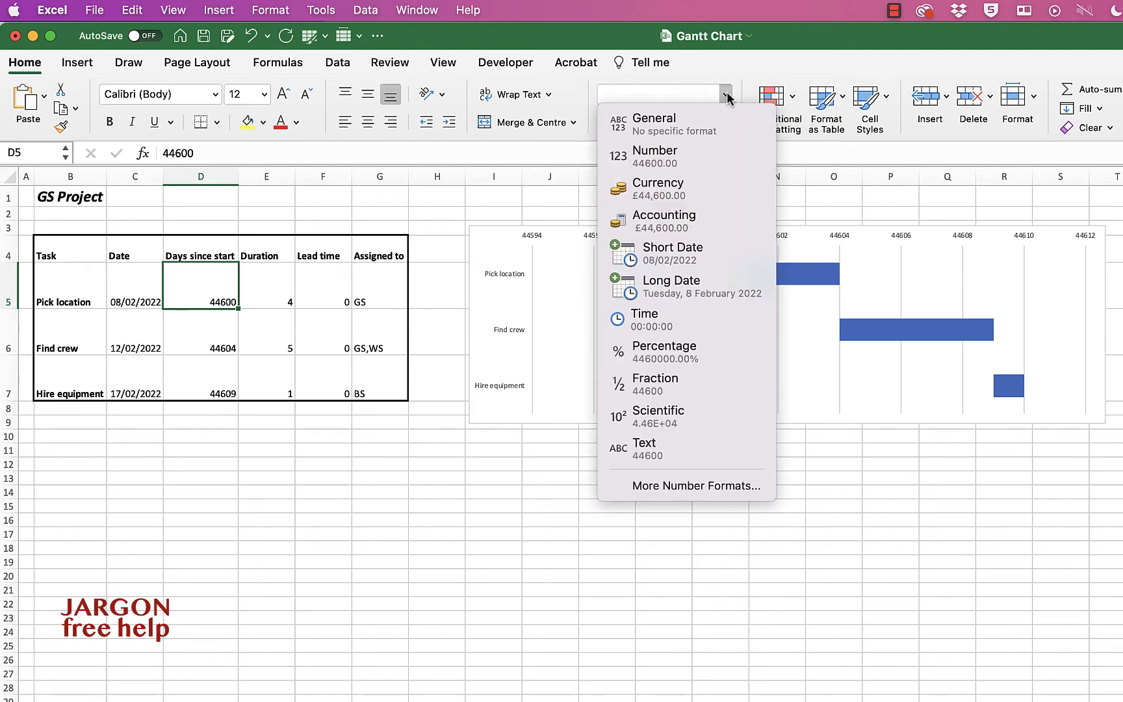
click(672, 257)
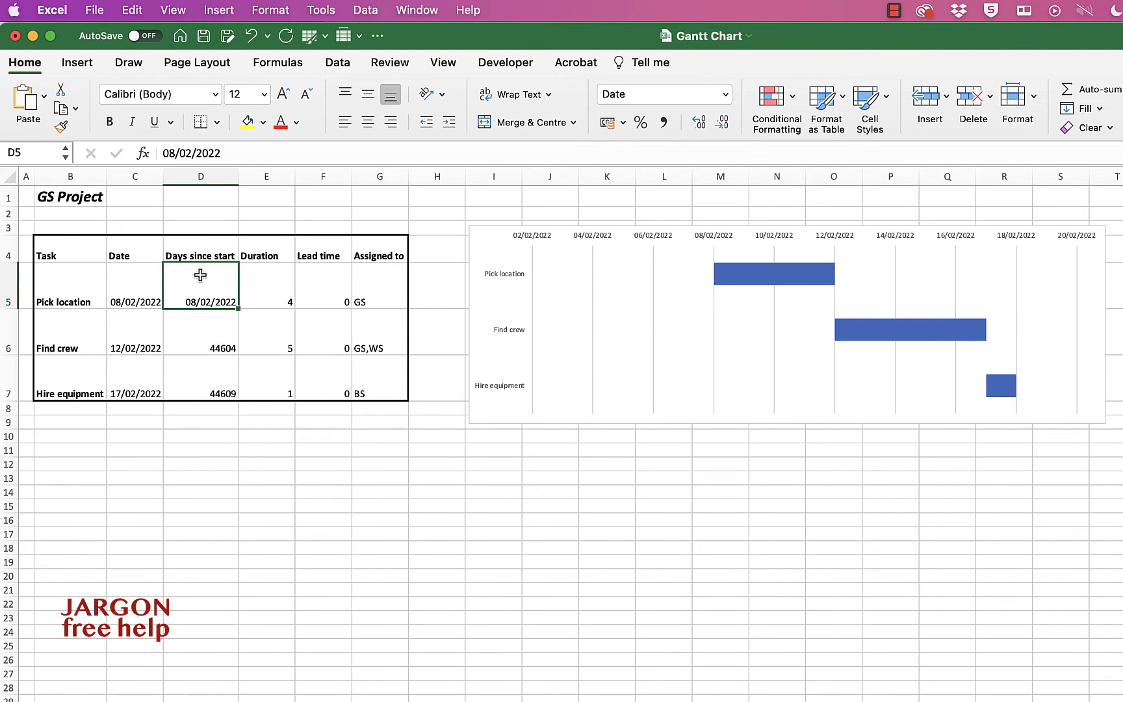
- Copy the date formatting of D5 onto the Days since start cells D6:D7
click(60, 126)
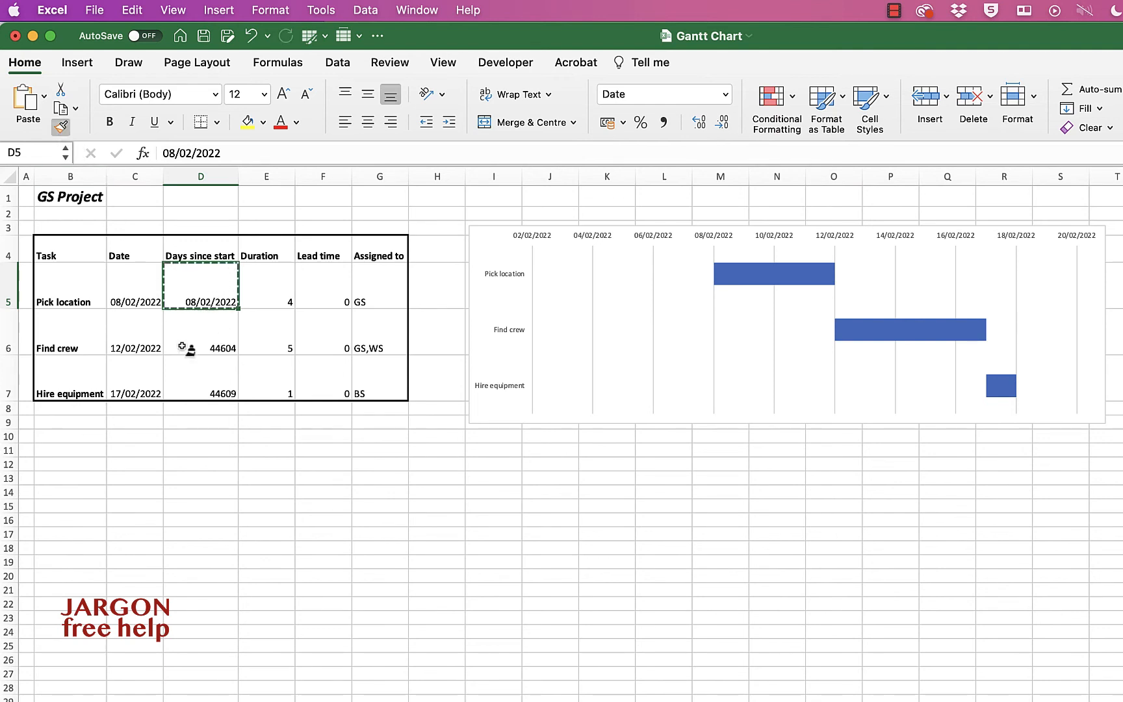
click(203, 337)
drag(202, 336, 208, 380)
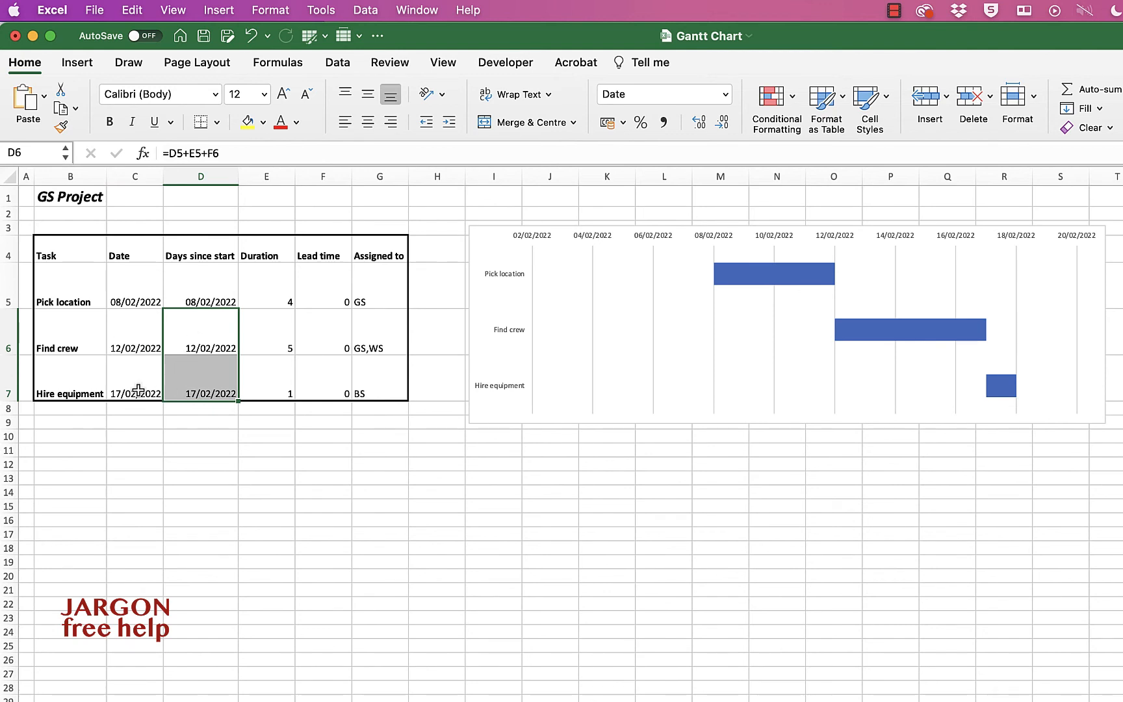
- Set the duration of the Pick location task to 3
click(283, 297)
text(3)
key(Return)
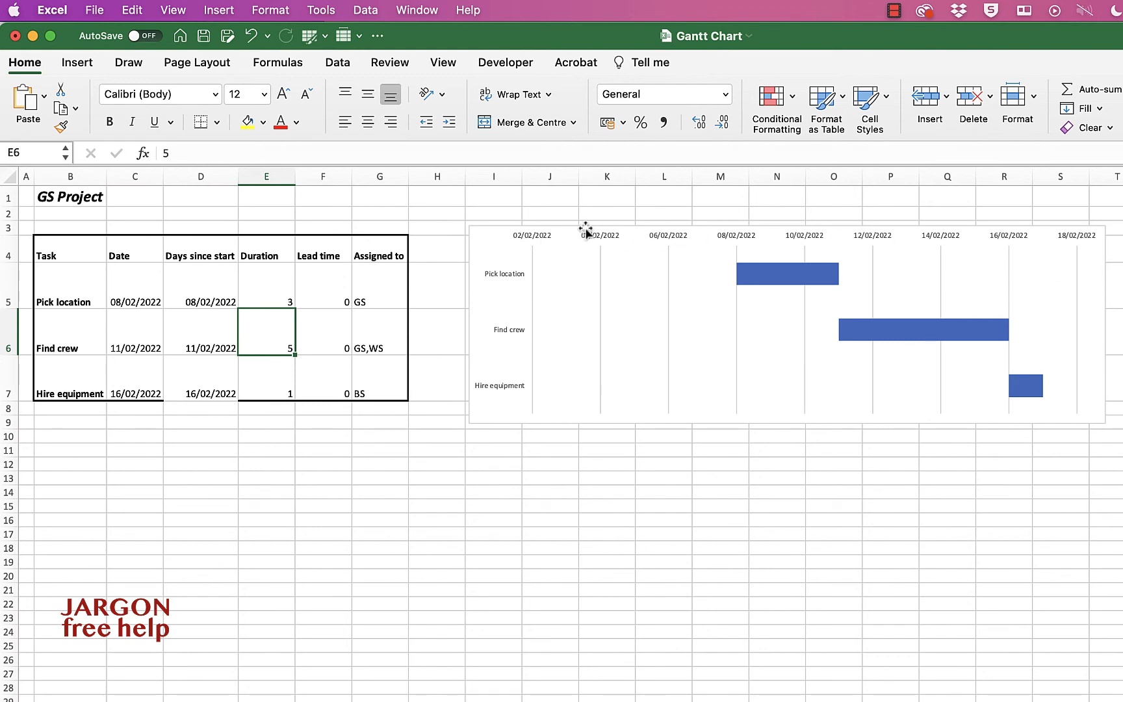
- Set the minimum bound of the chart's date axis to 44600 and close the axis formatting options
click(718, 242)
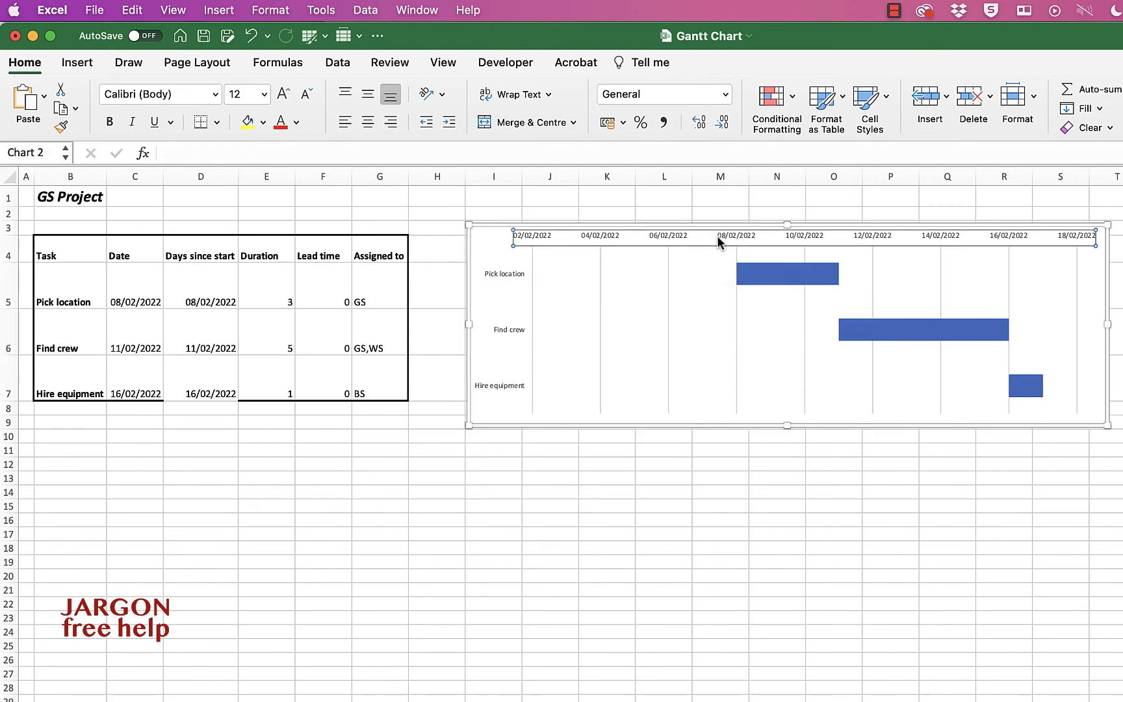
right_click(717, 237)
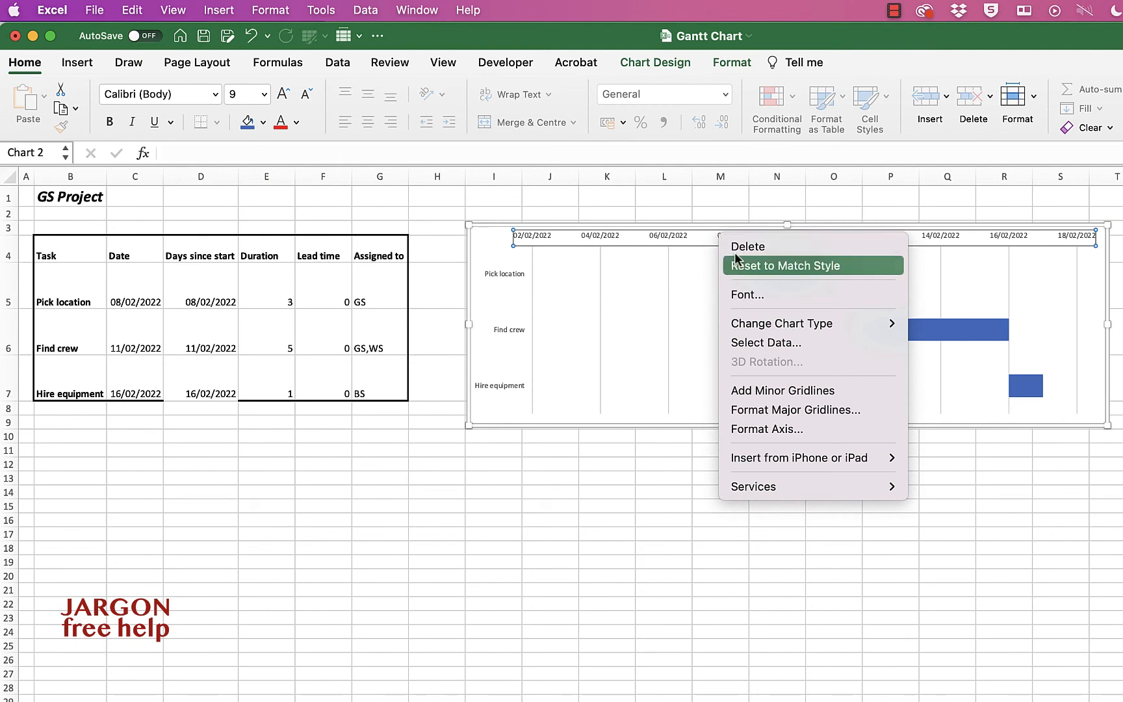
click(771, 431)
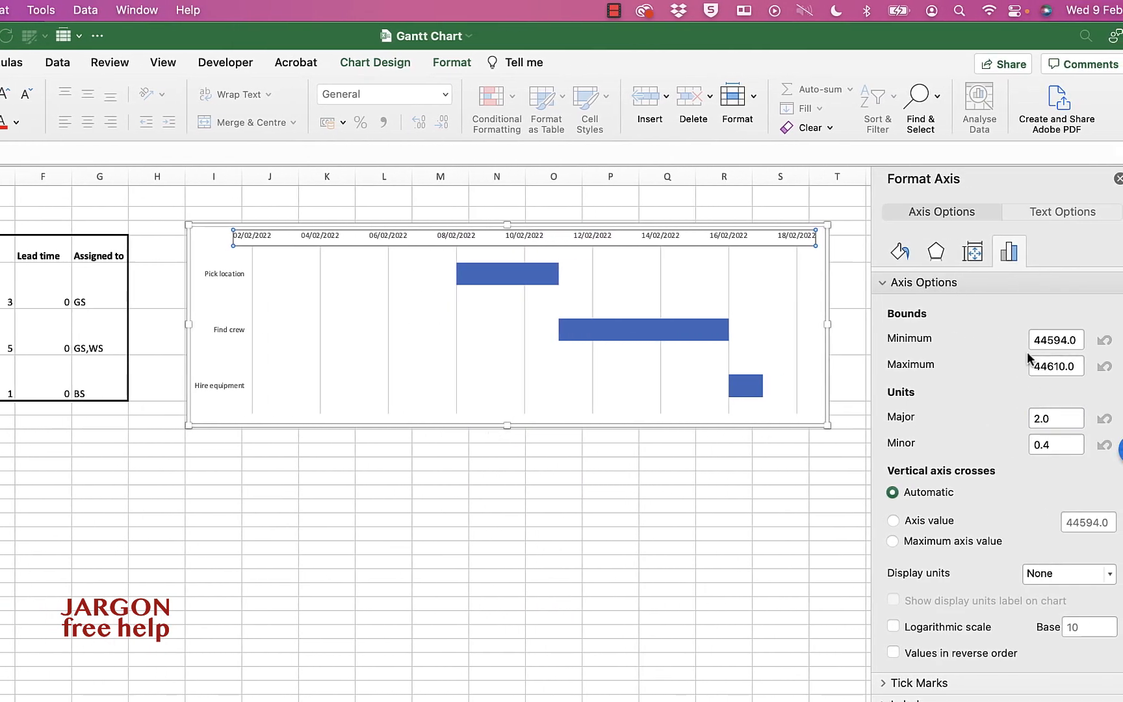
double_click(1034, 345)
text(44600)
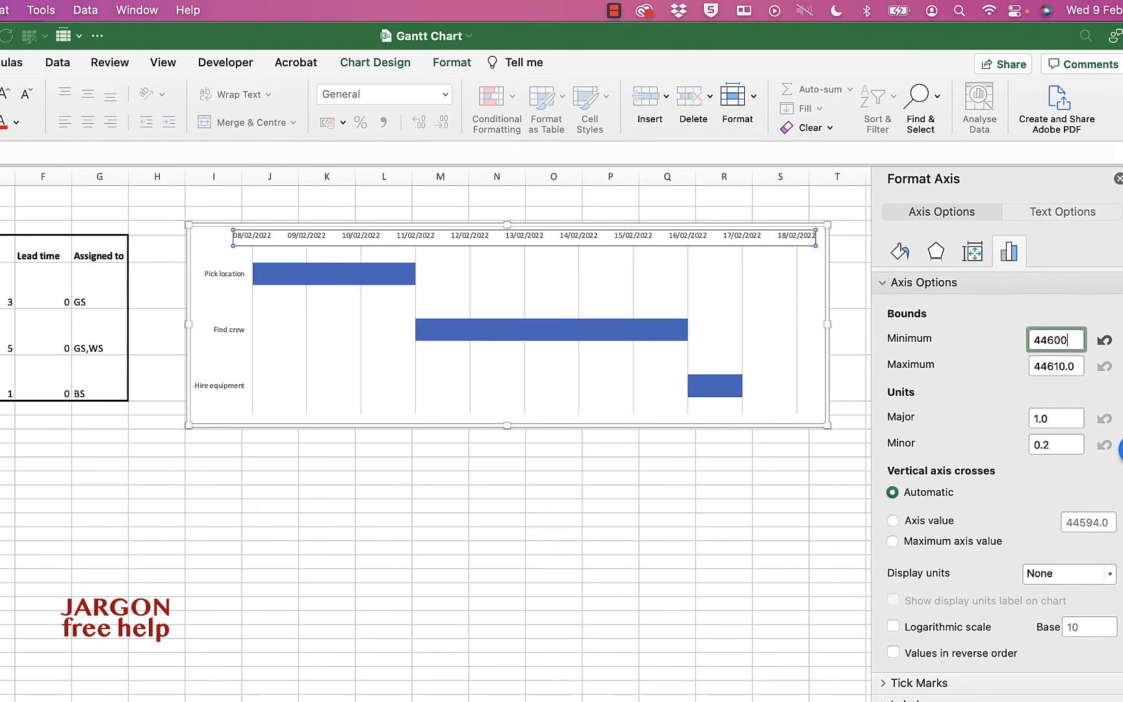
key(Return)
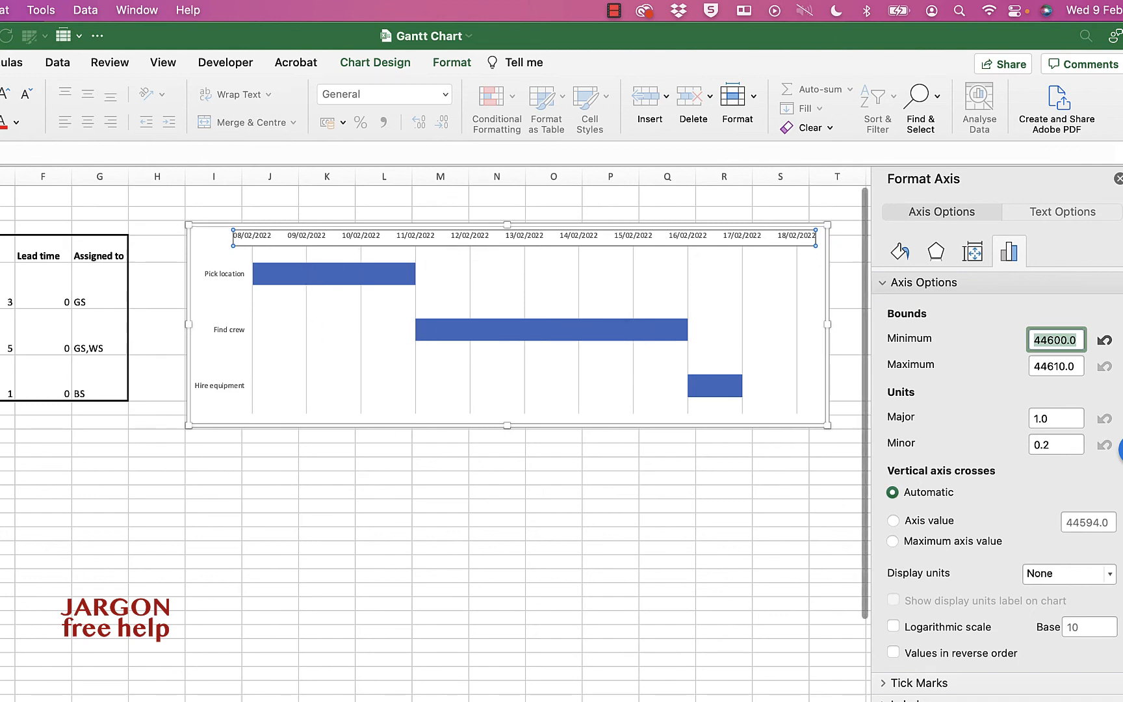
click(1118, 179)
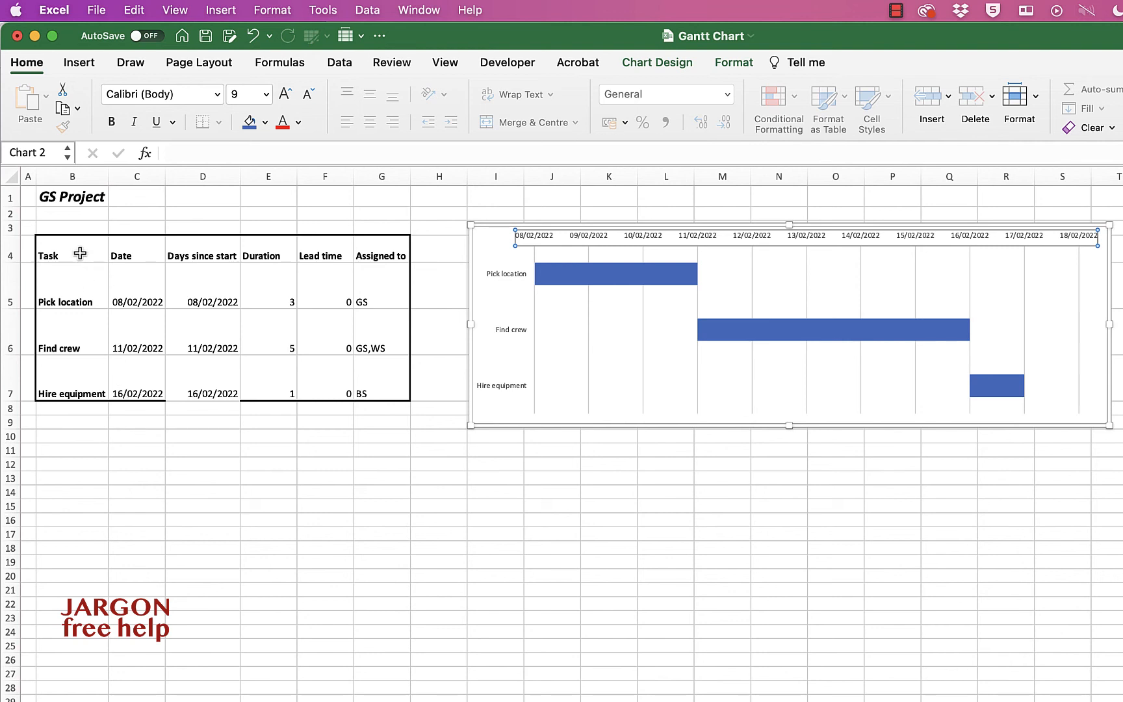
- Try a 2-D stacked bar chart from the Task, Days since start and Duration columns below the Gantt chart, and delete it
drag(80, 253, 70, 381)
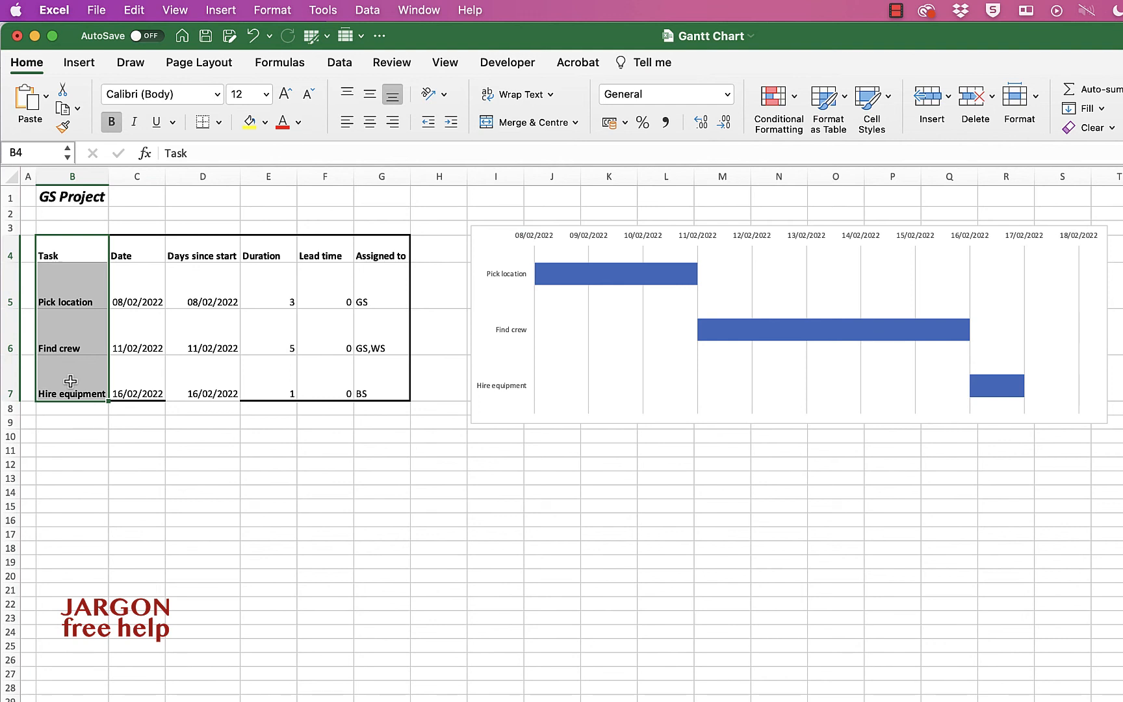
drag(215, 257, 264, 366)
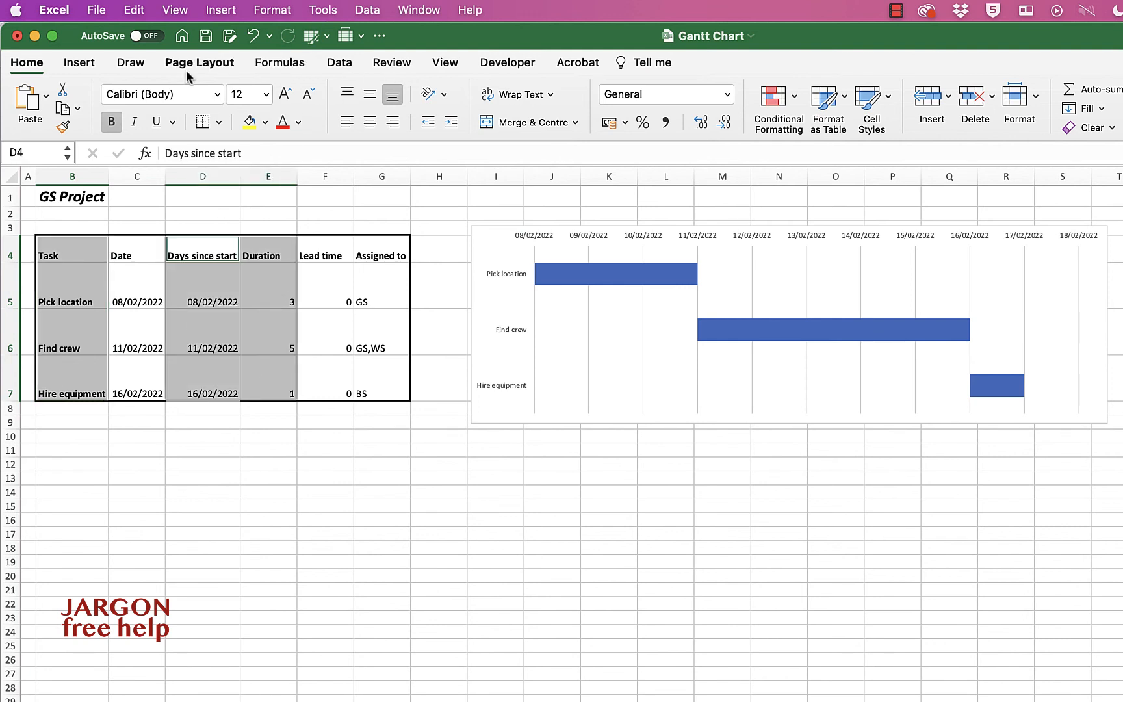
click(78, 62)
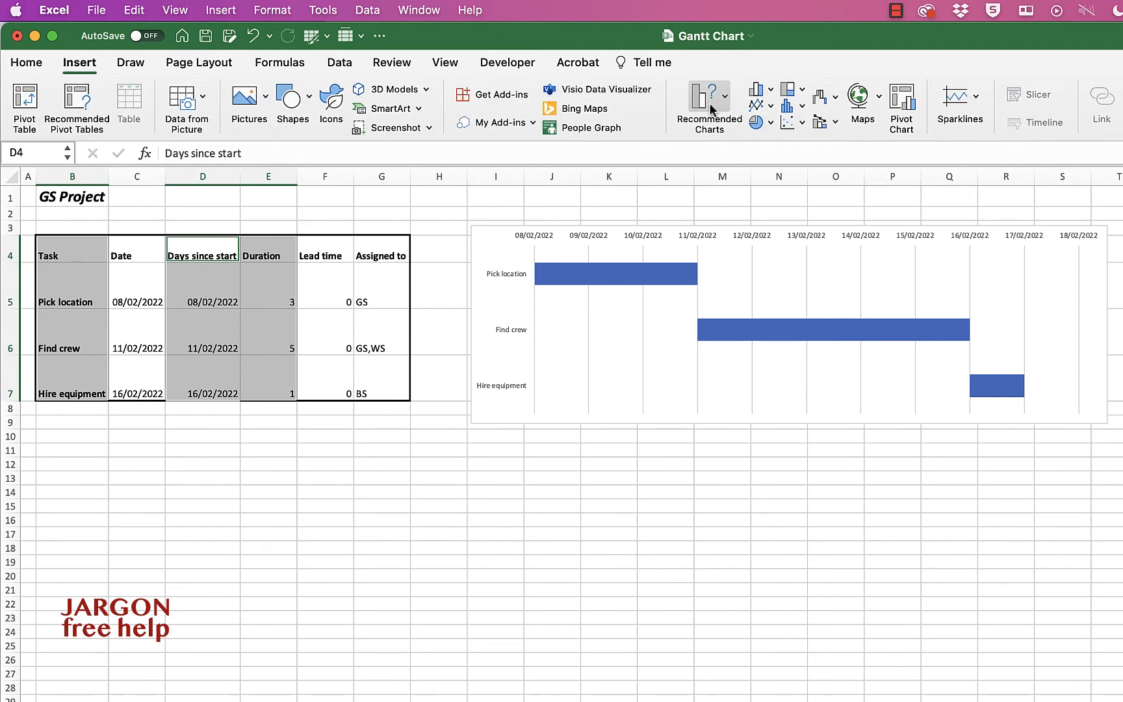
click(768, 90)
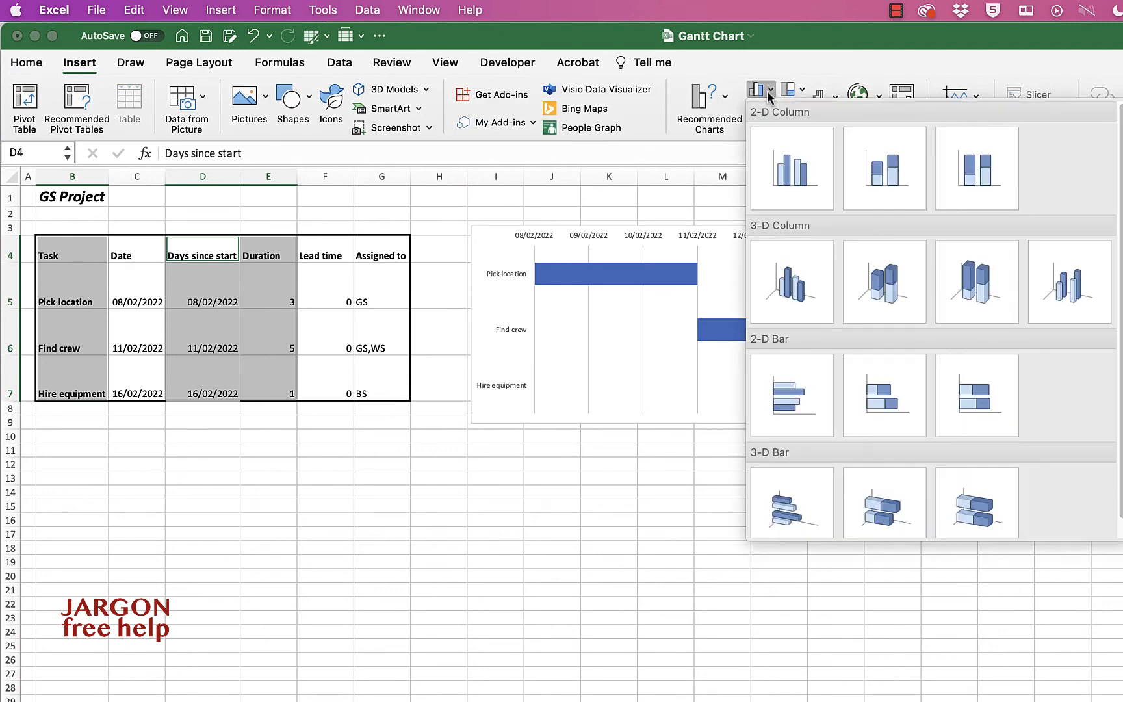
click(886, 403)
drag(824, 441, 813, 529)
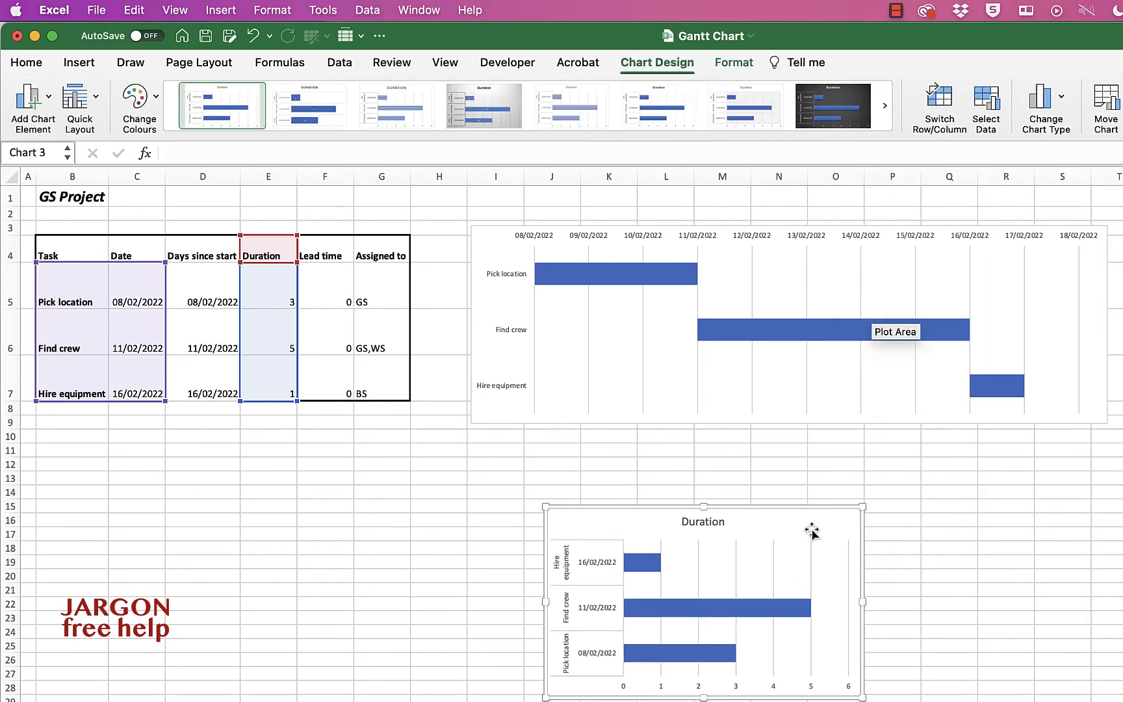
click(688, 563)
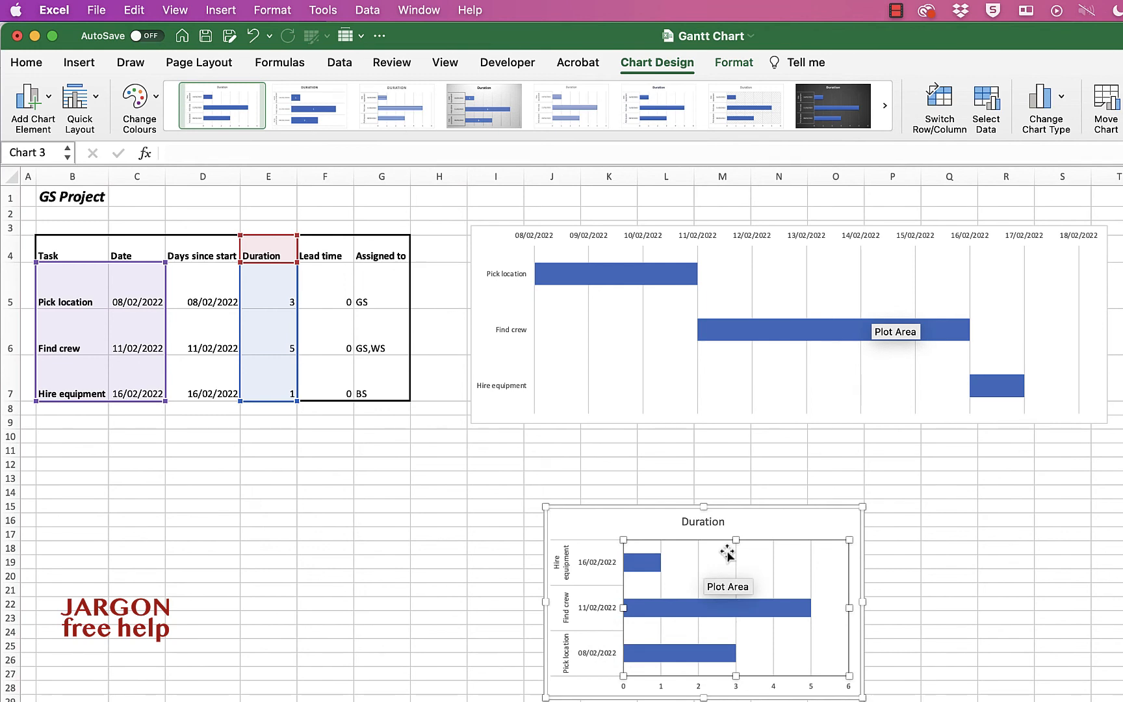
click(838, 524)
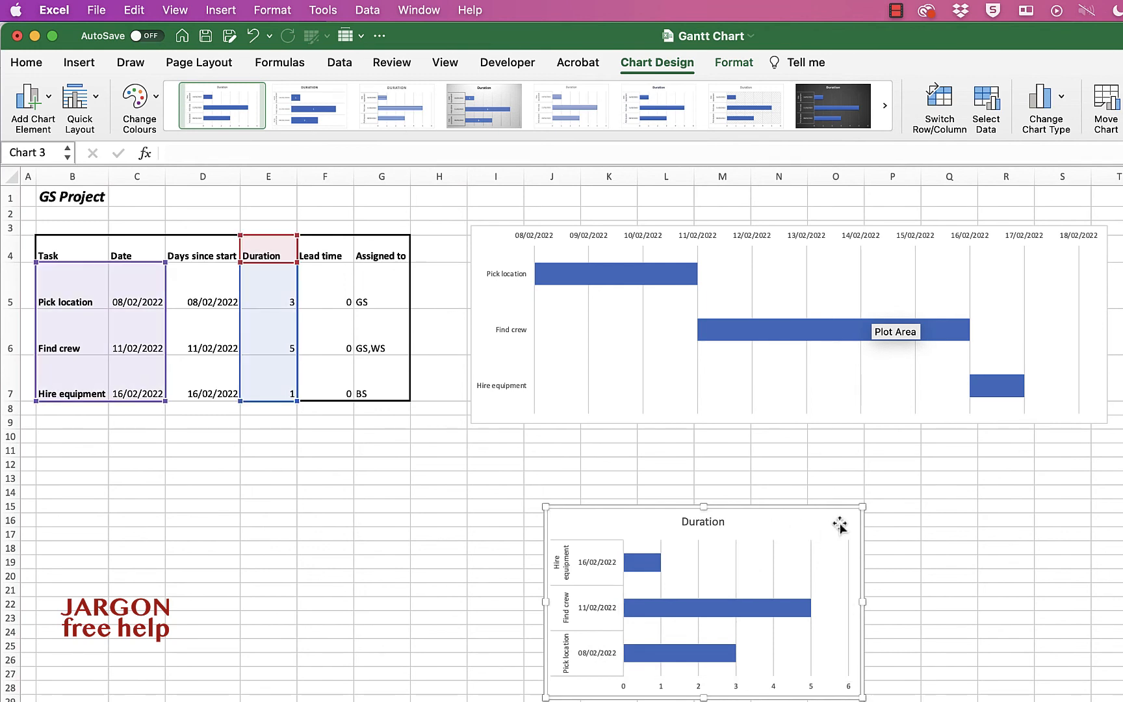
key(Delete)
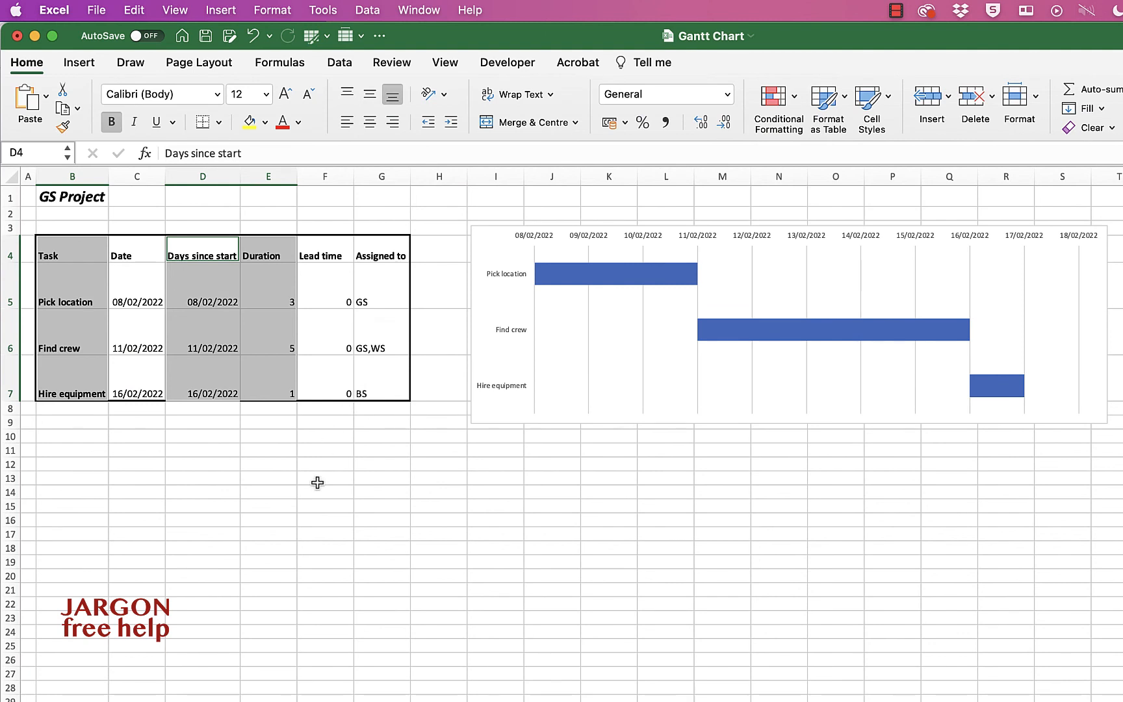
- Try a 2-D stacked bar chart from the Task, Date and Duration columns below the Gantt chart, and delete it
click(317, 482)
drag(76, 243, 136, 373)
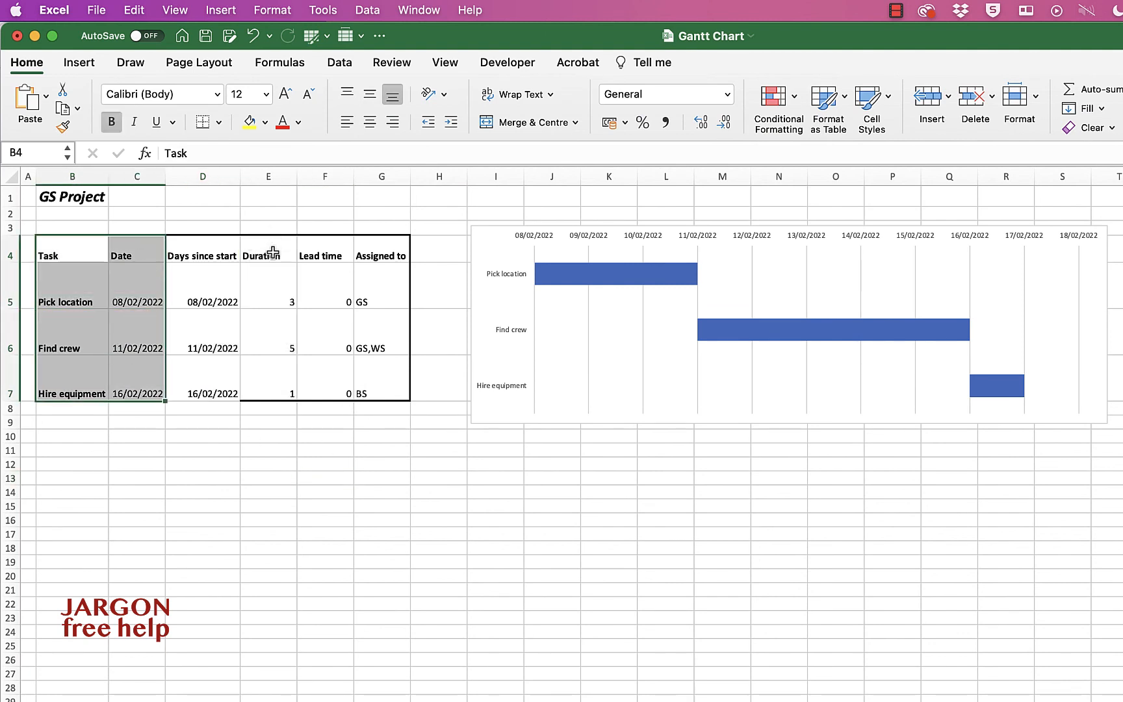
drag(271, 247, 273, 369)
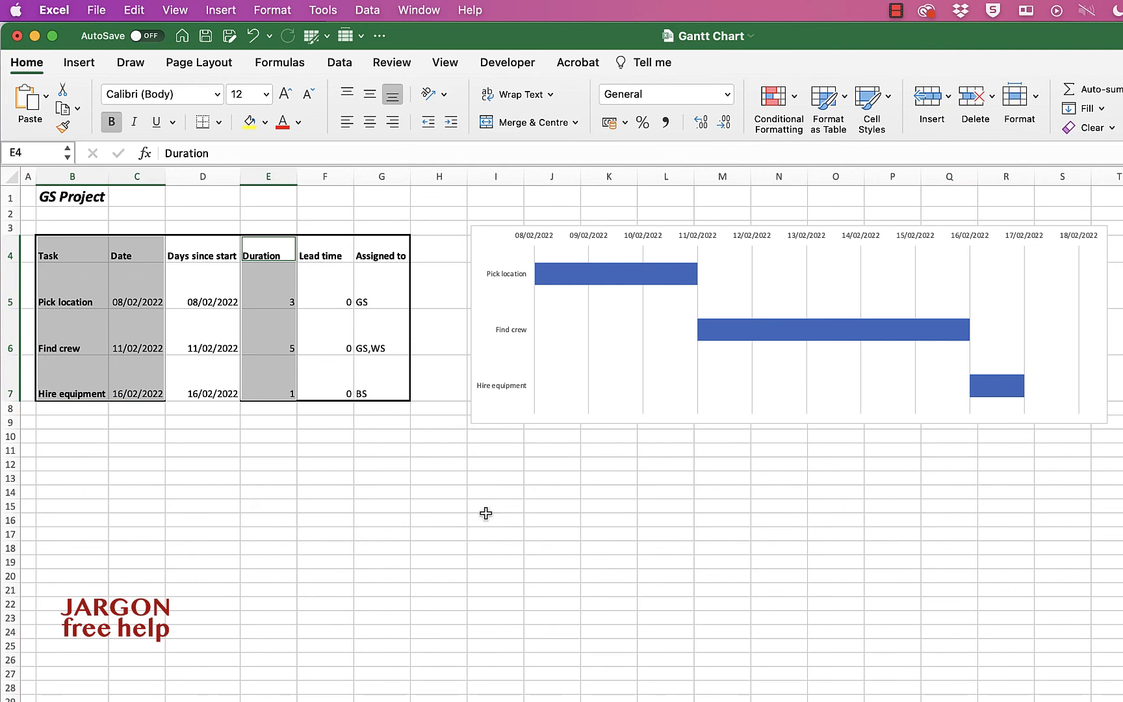
click(87, 62)
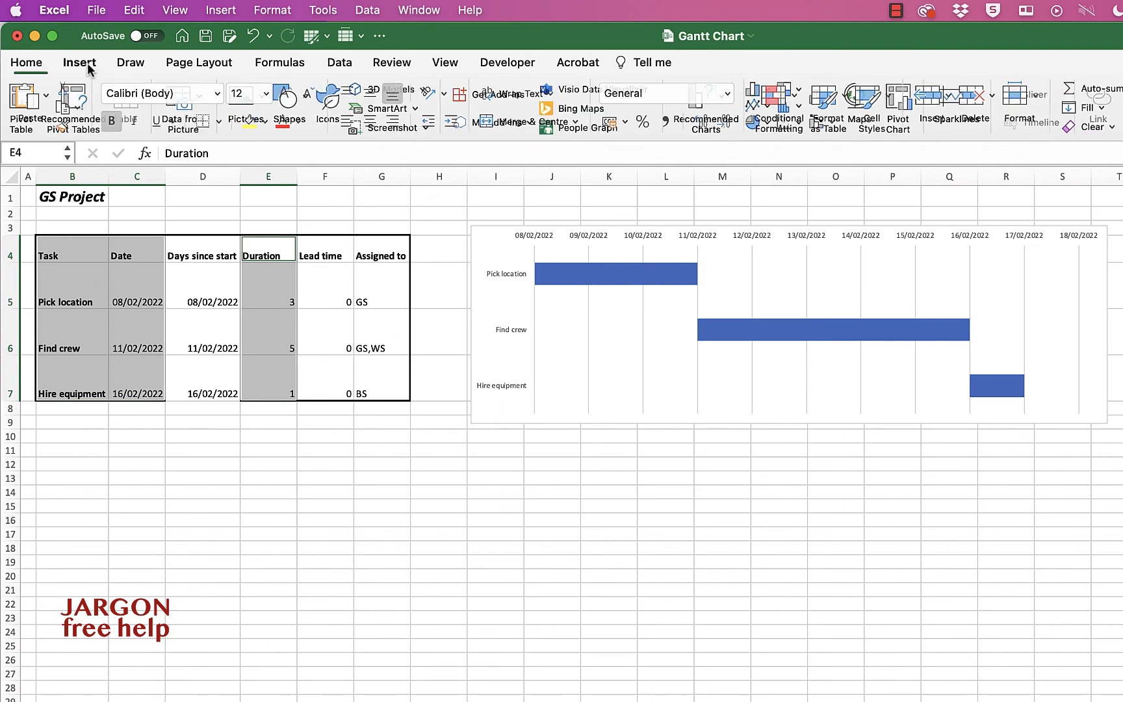
click(771, 91)
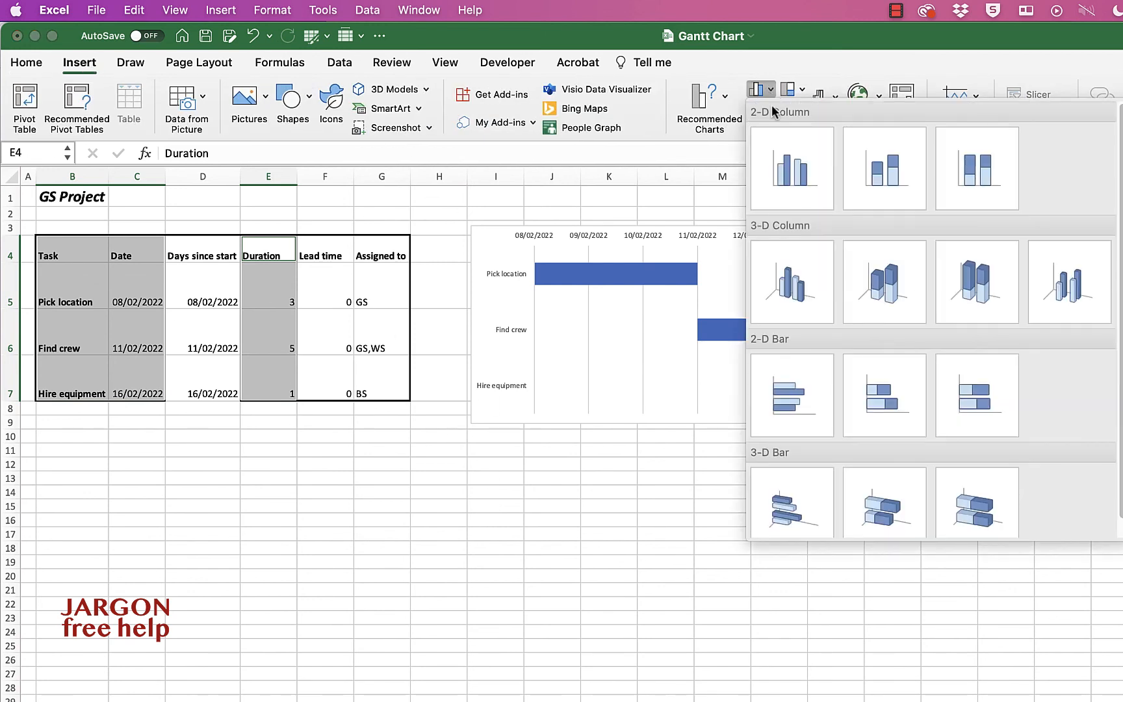
click(900, 390)
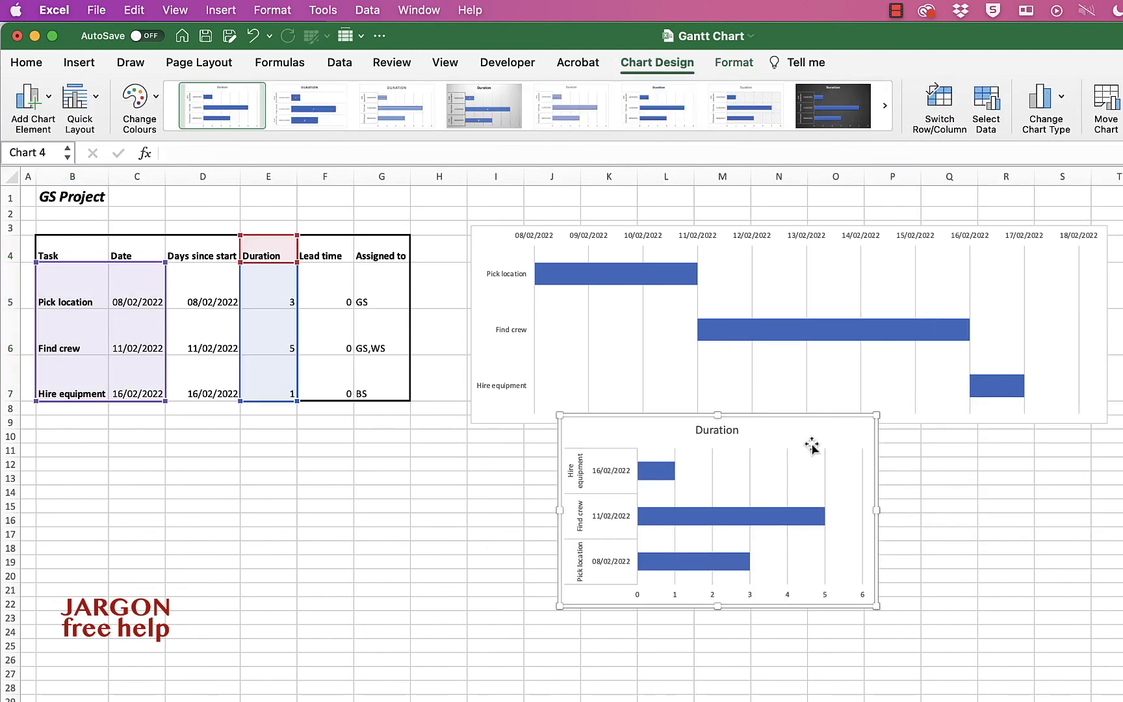
drag(855, 431, 827, 516)
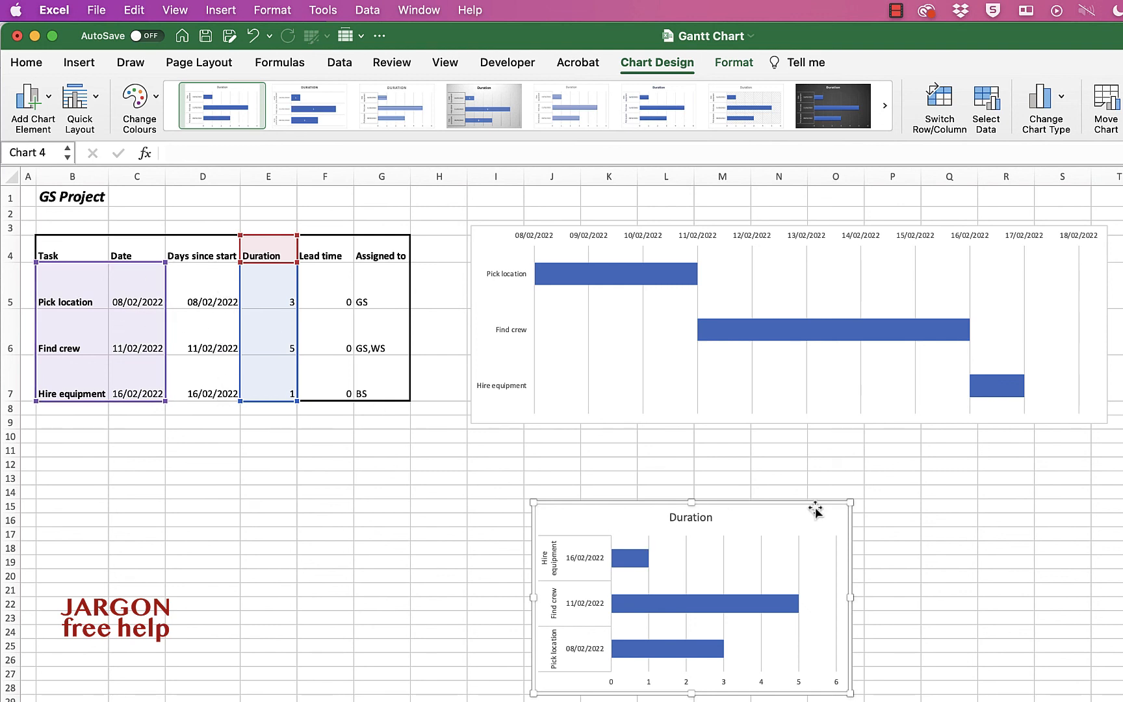
key(Delete)
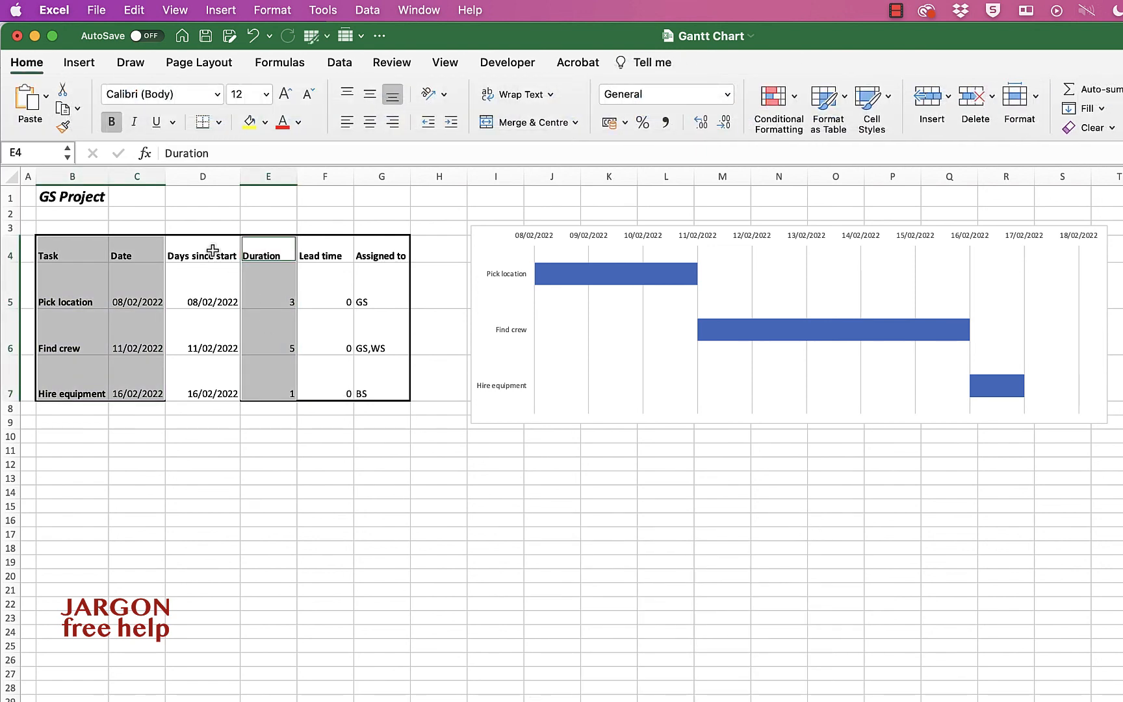
- Examine the Days since start column and its unfilled series in the Gantt chart, and deselect the chart
drag(212, 251, 209, 372)
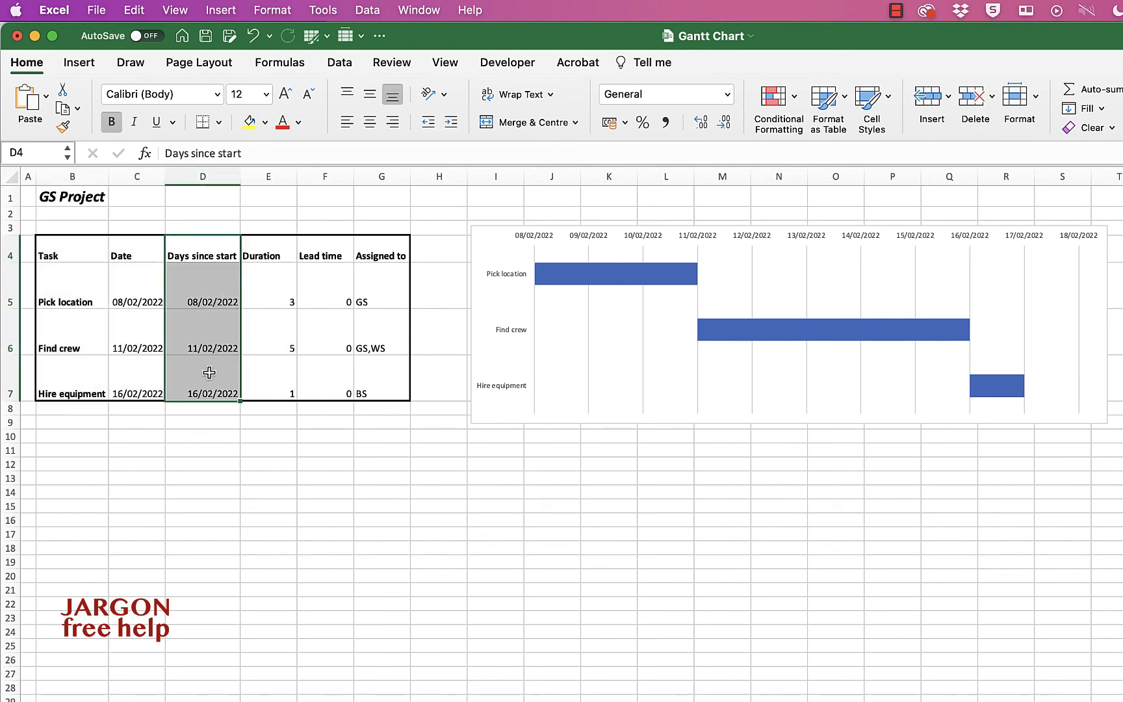
click(692, 397)
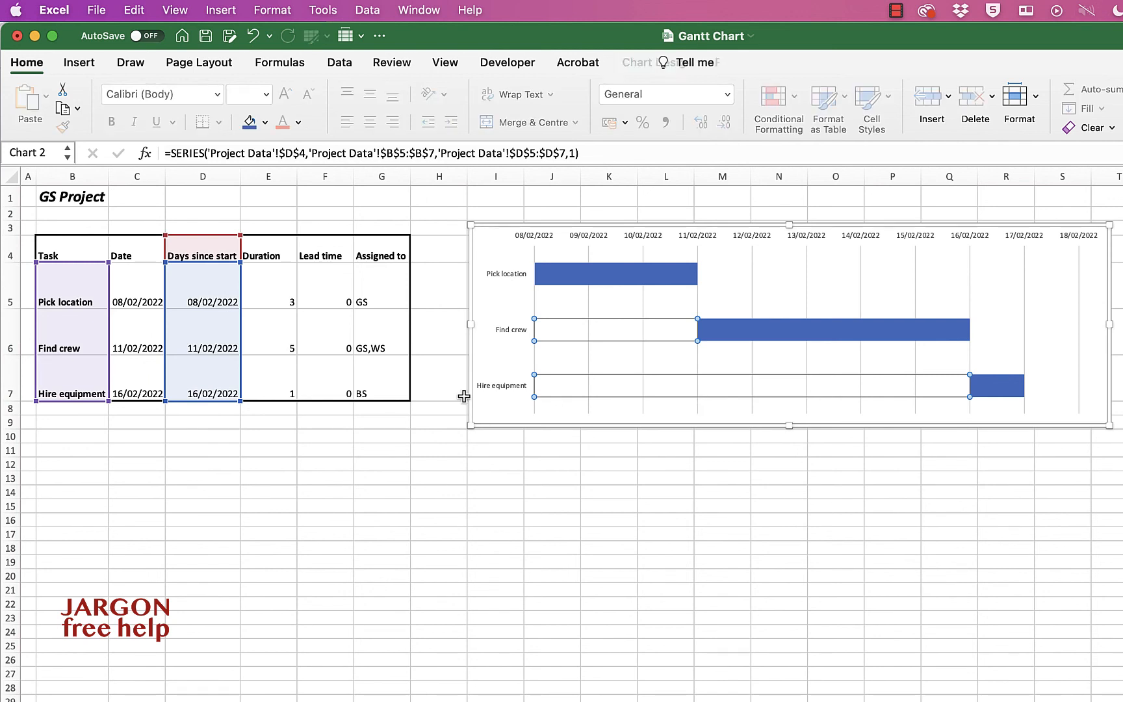
click(272, 435)
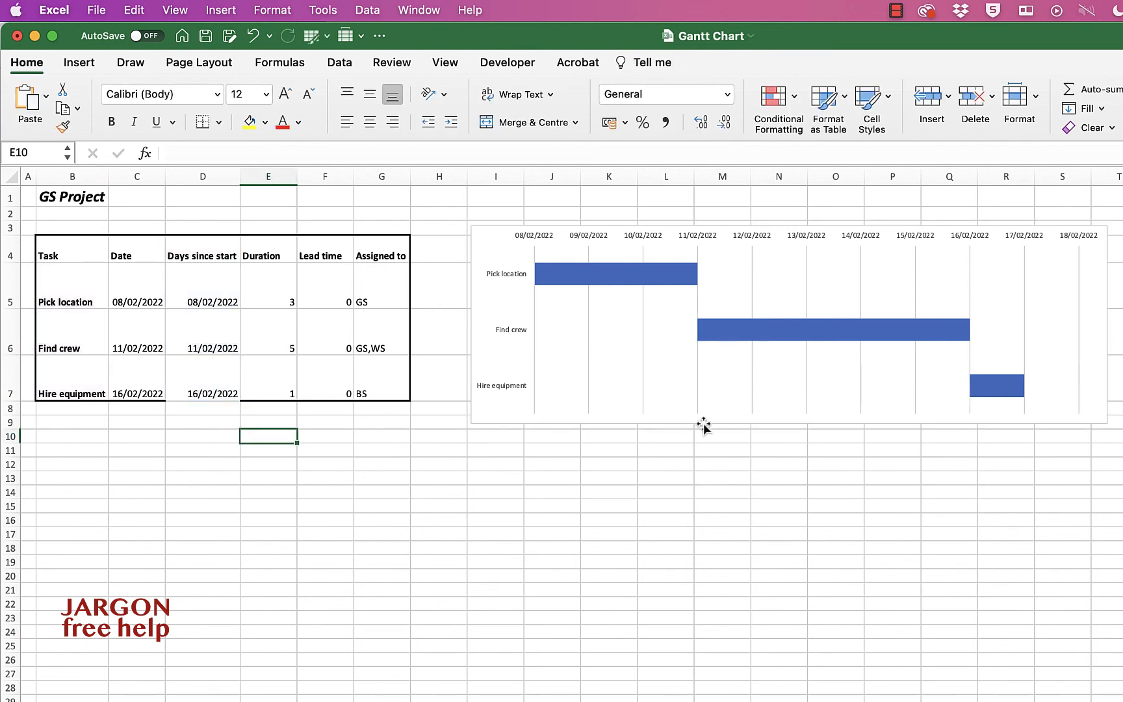
- Set the lead time to -1 for the Find crew task and to 1 for the Hire equipment task
click(1095, 404)
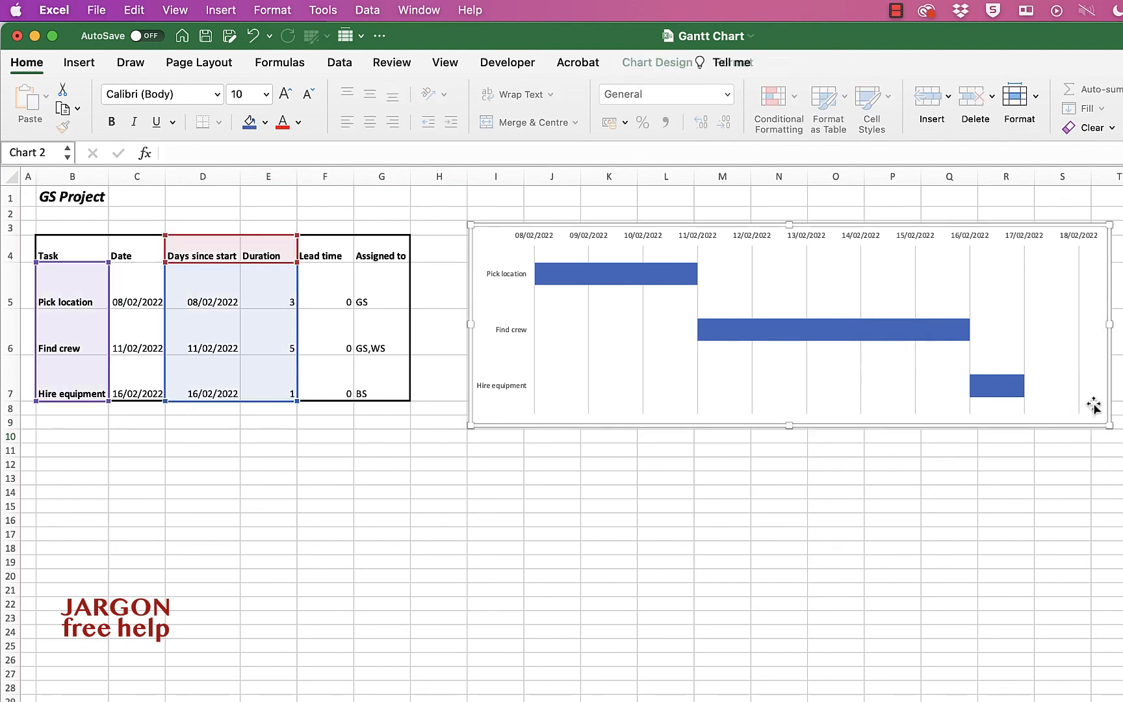
click(328, 345)
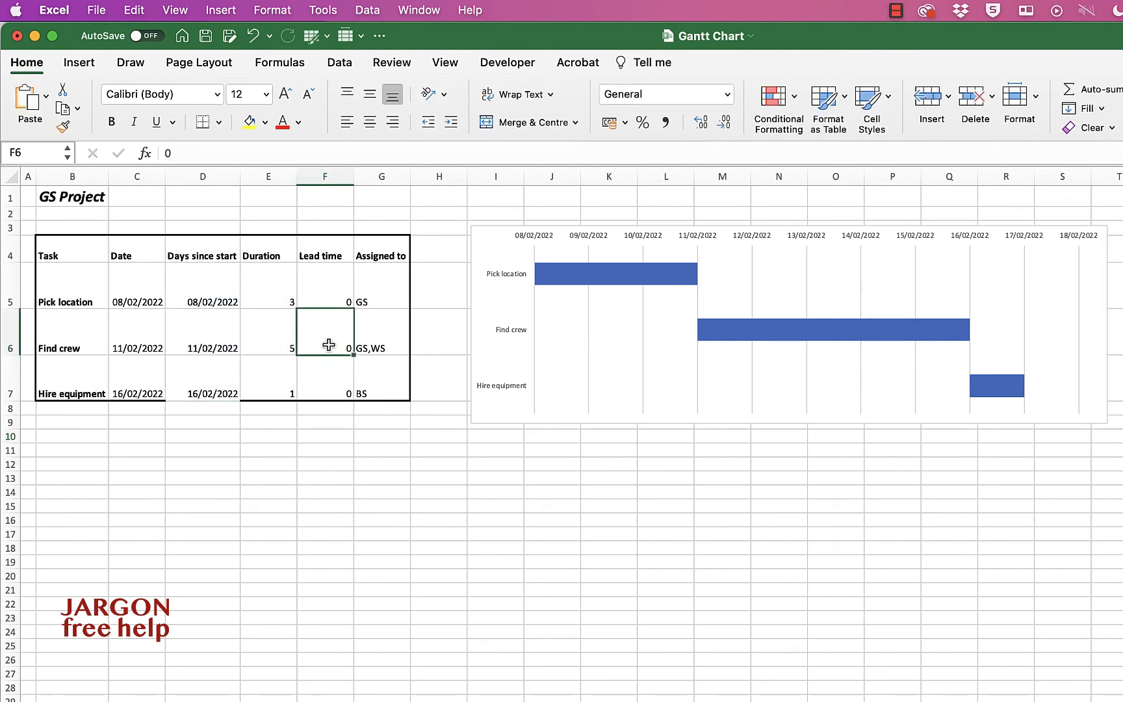
text(-1)
key(Return)
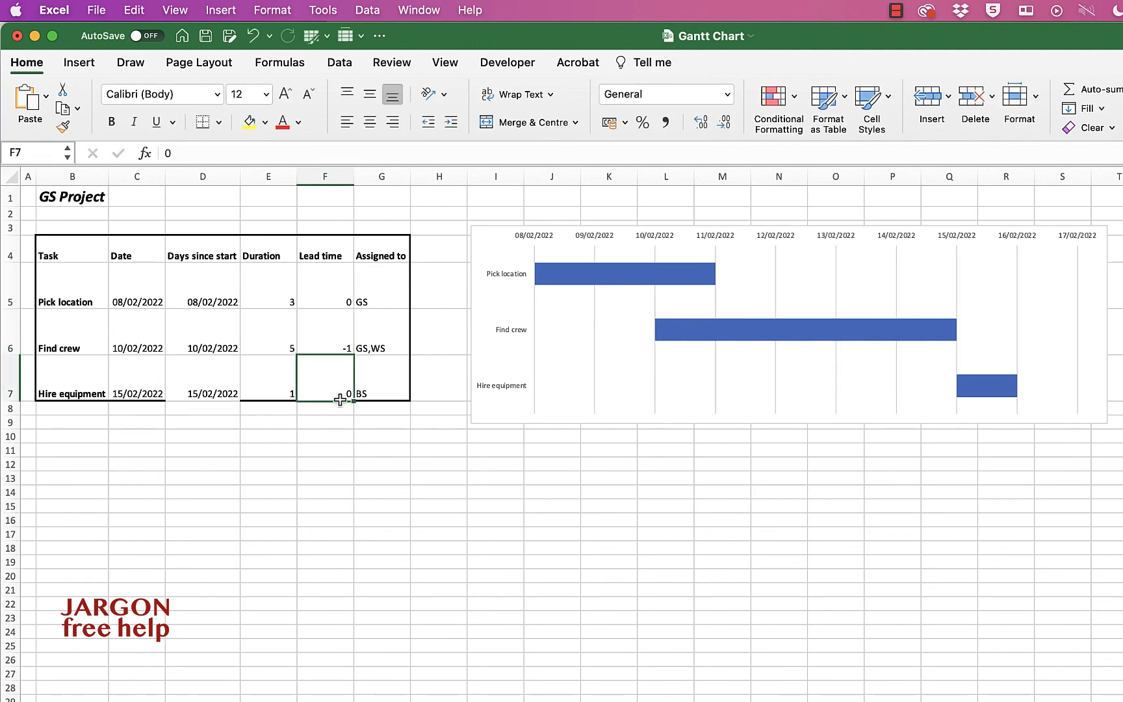
text(1)
key(Return)
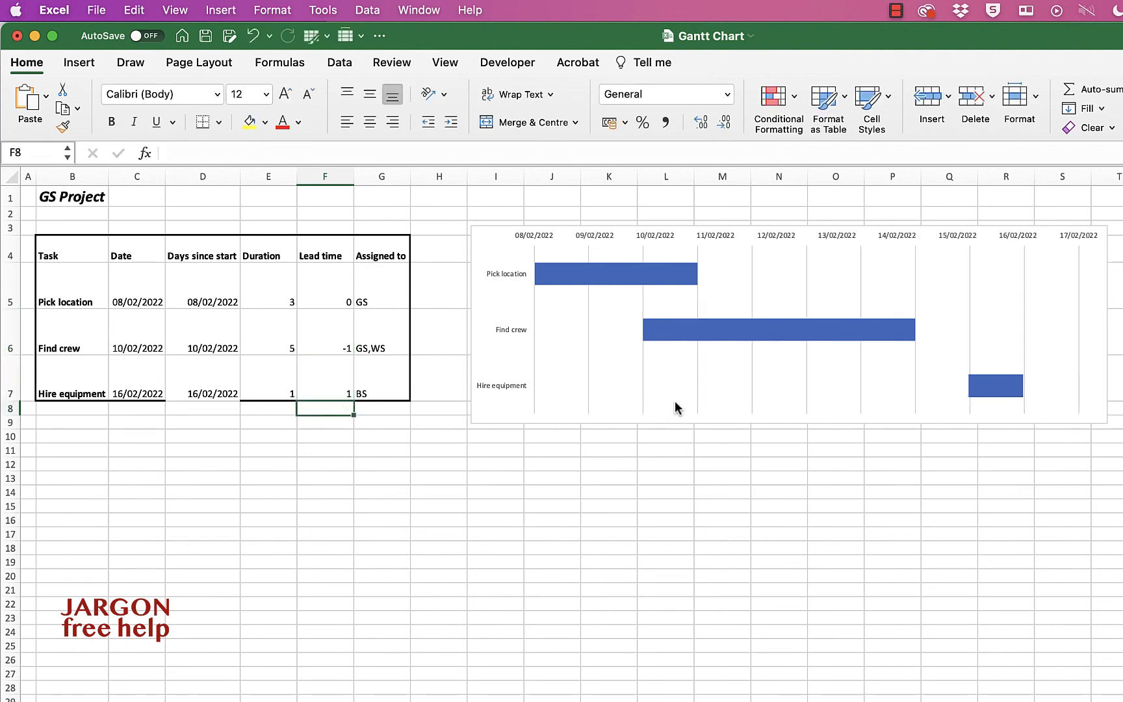
- Widen the Gantt chart by extending its right edge well beyond column S, keeping its height
click(1058, 333)
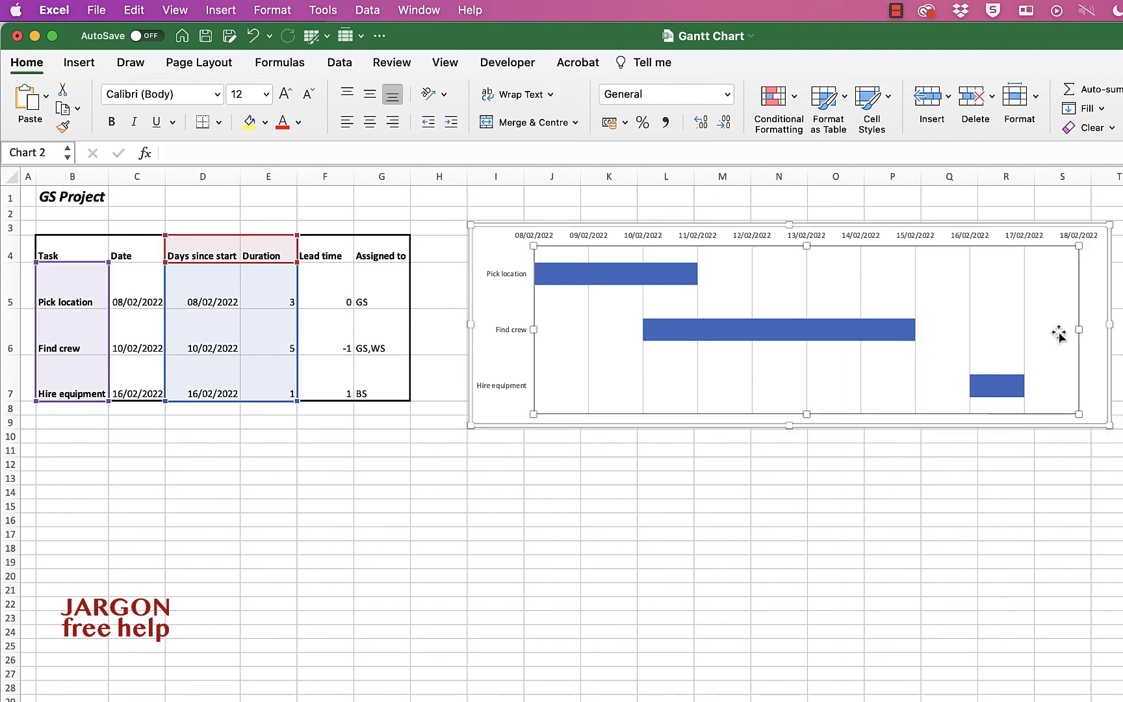
drag(1110, 324, 1122, 324)
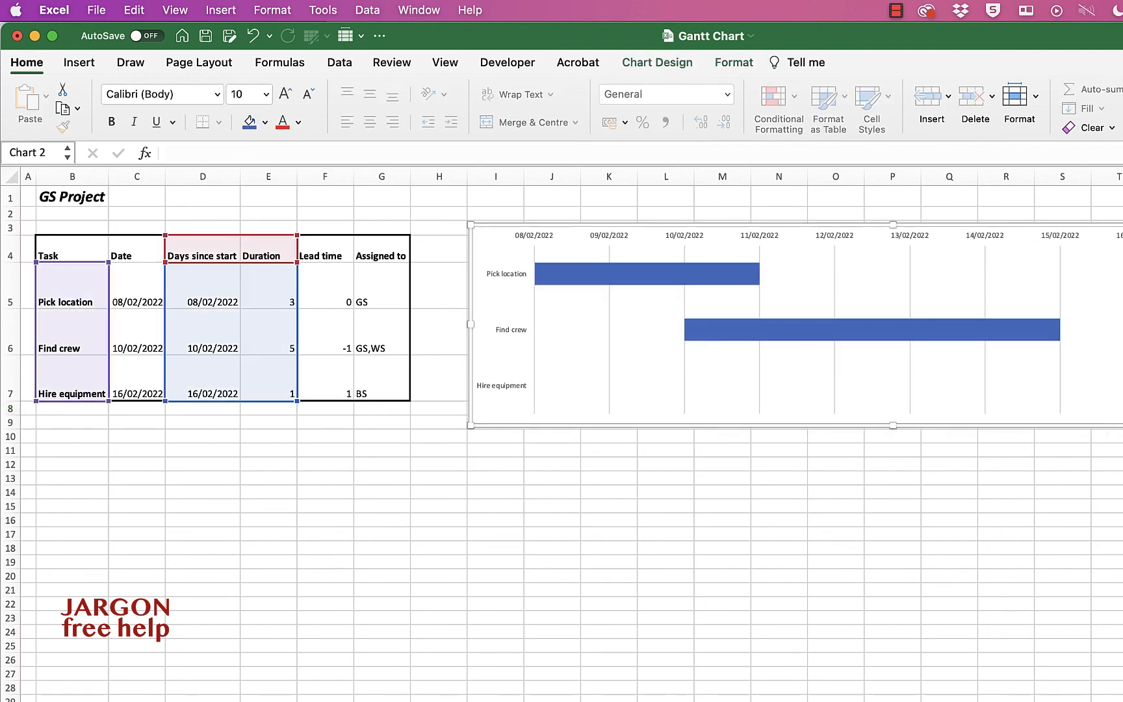